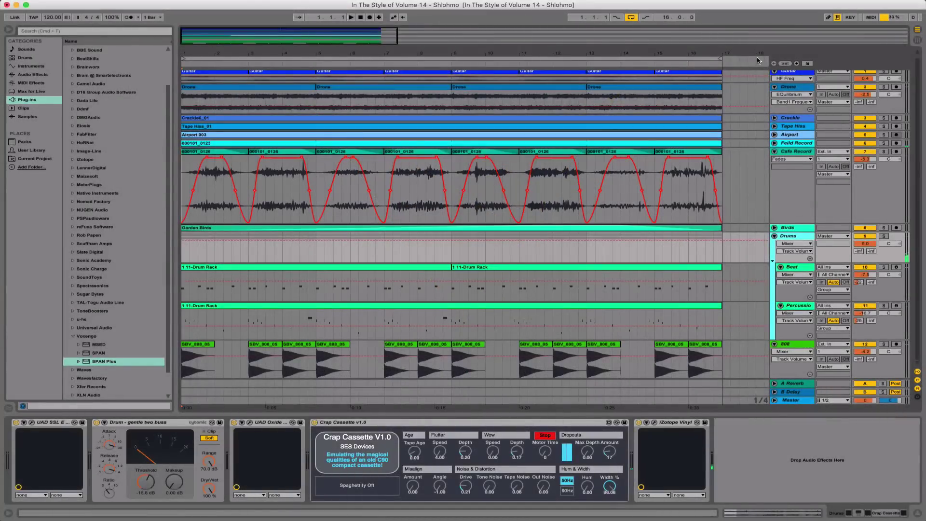
Play the arrangement from the start, switch arrangement looping off, and set the insert point
key(space)
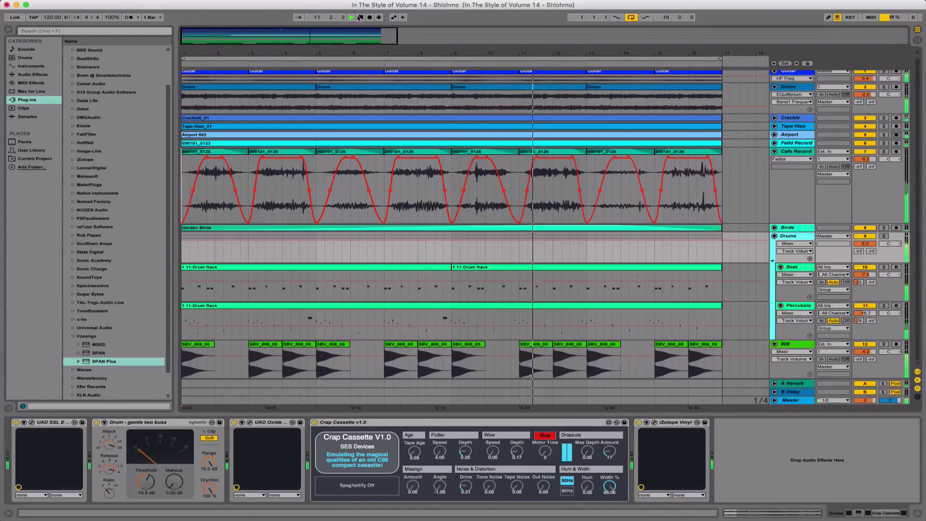
click(379, 59)
right_click(377, 60)
click(381, 62)
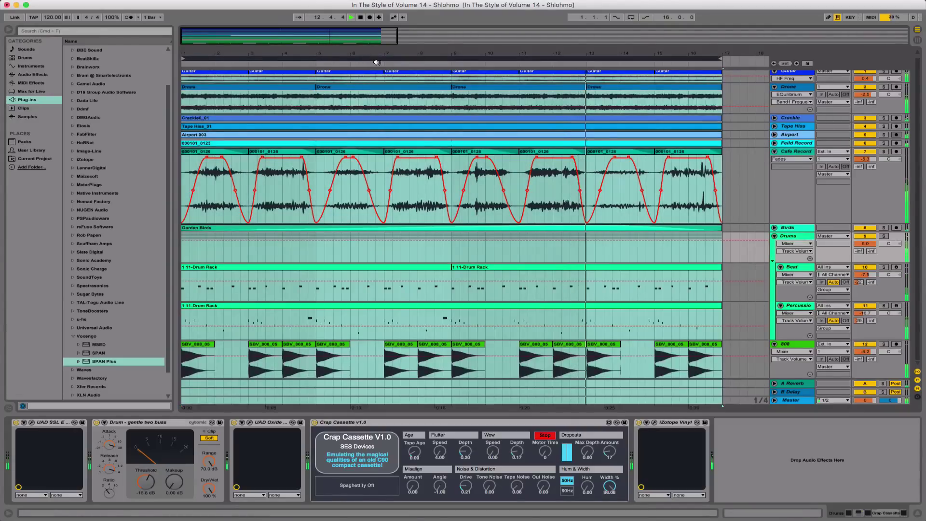
click(394, 251)
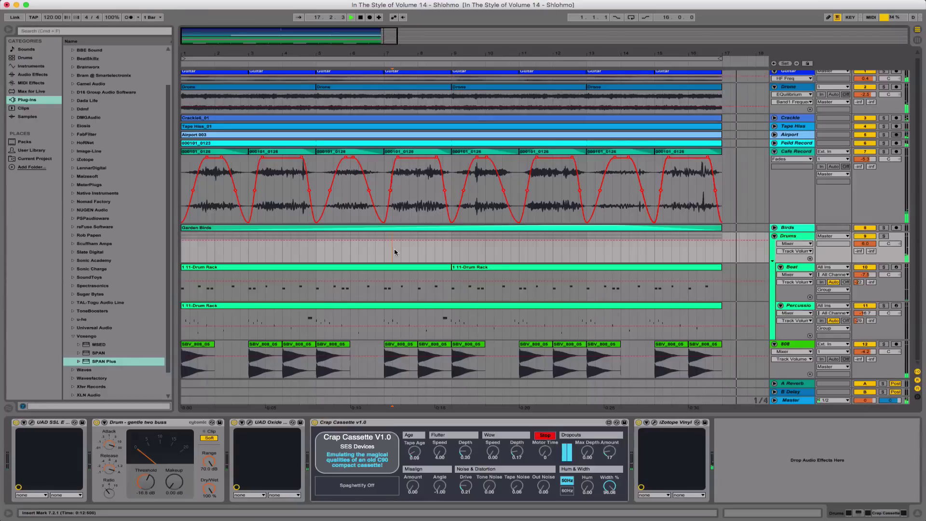
Stop the arrangement that is currently playing
key(space)
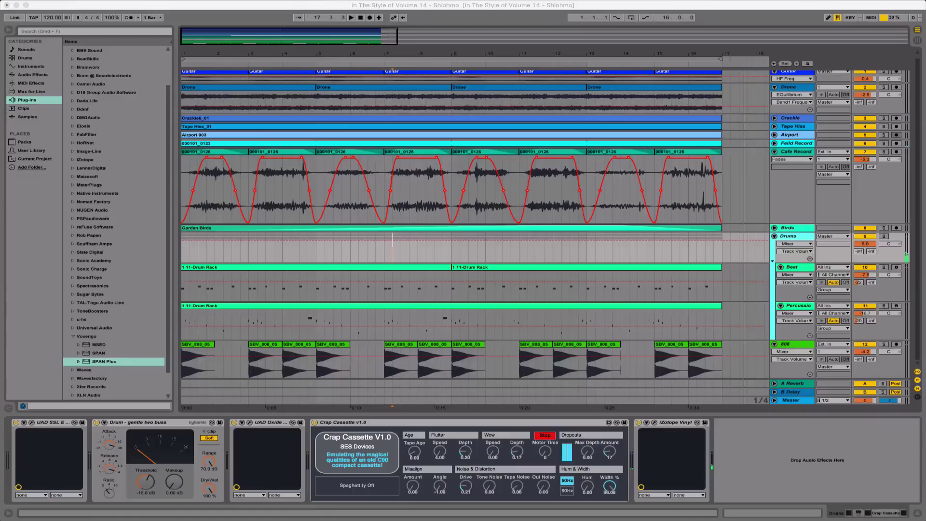
Solo the Drums group, play it, select the Drums group track, and restart from bar 1
click(491, 182)
key(space)
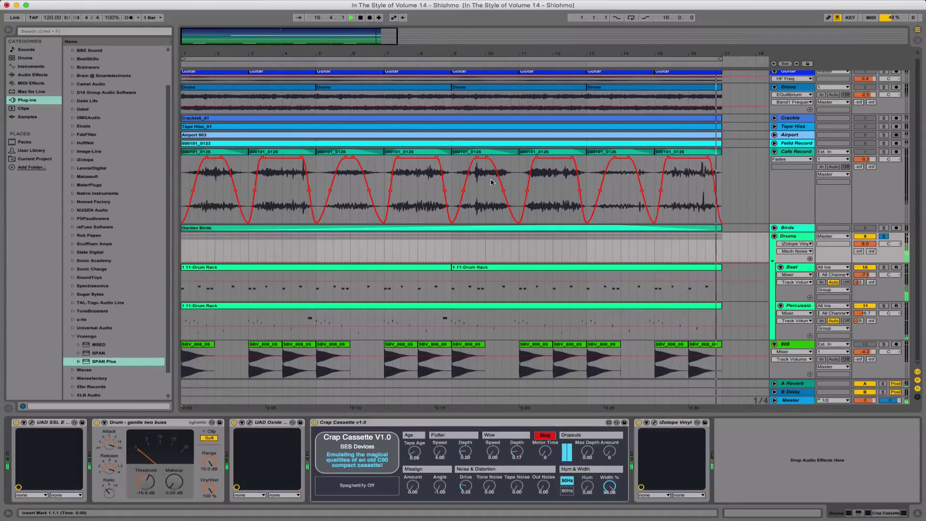
click(787, 236)
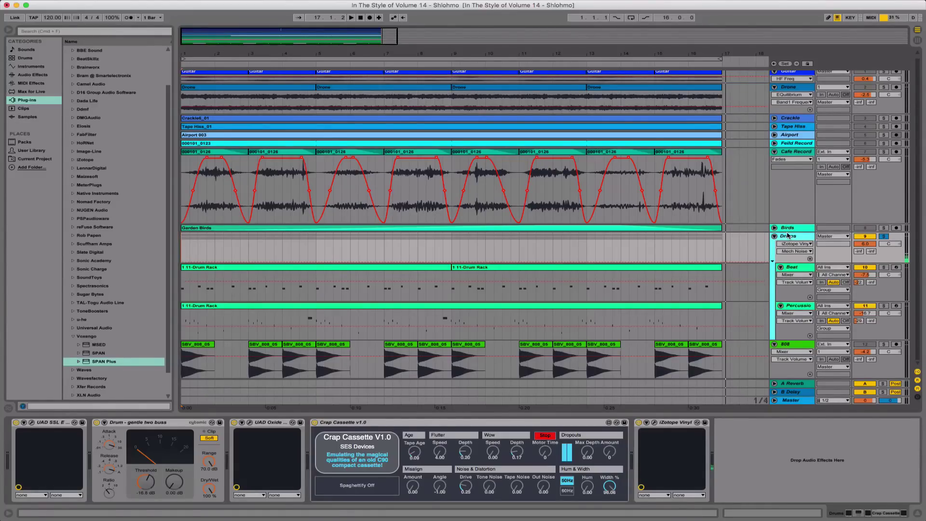
key(space)
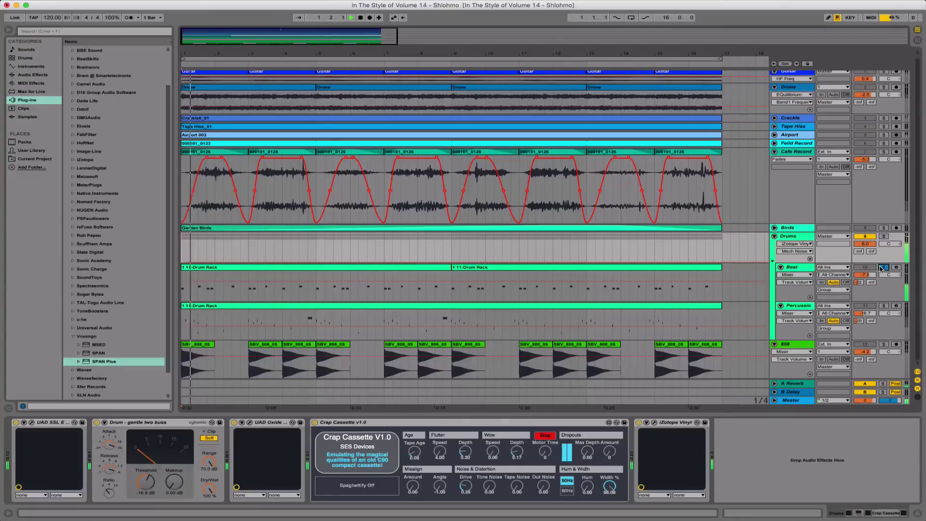
Solo only the Beat track and play it from bar 1 with the Drums group selected
click(883, 267)
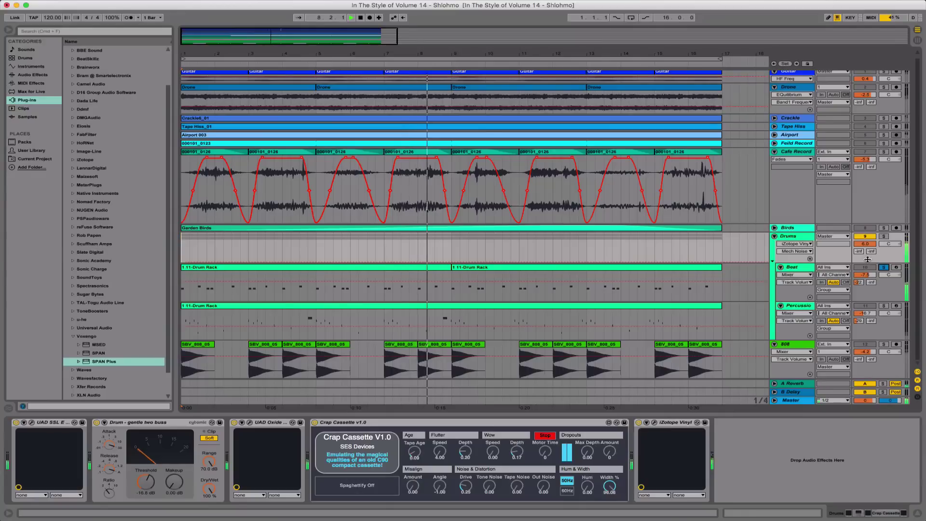
click(788, 237)
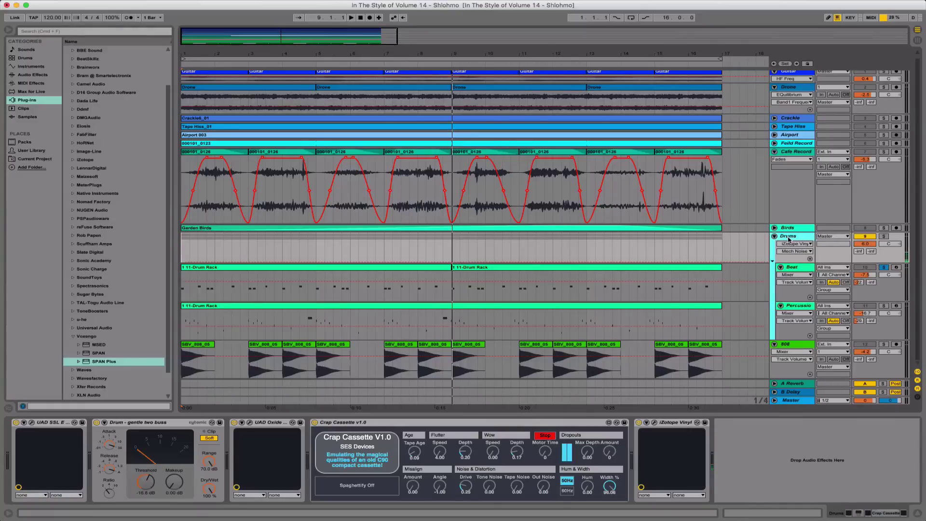
click(351, 17)
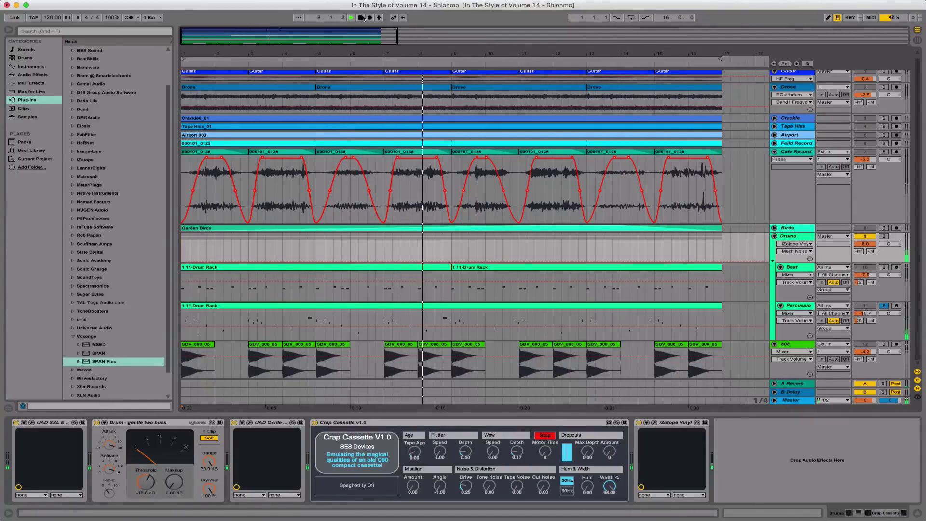
Return to the song start, solo the Drums group and play the drums alone
click(360, 17)
click(882, 236)
key(space)
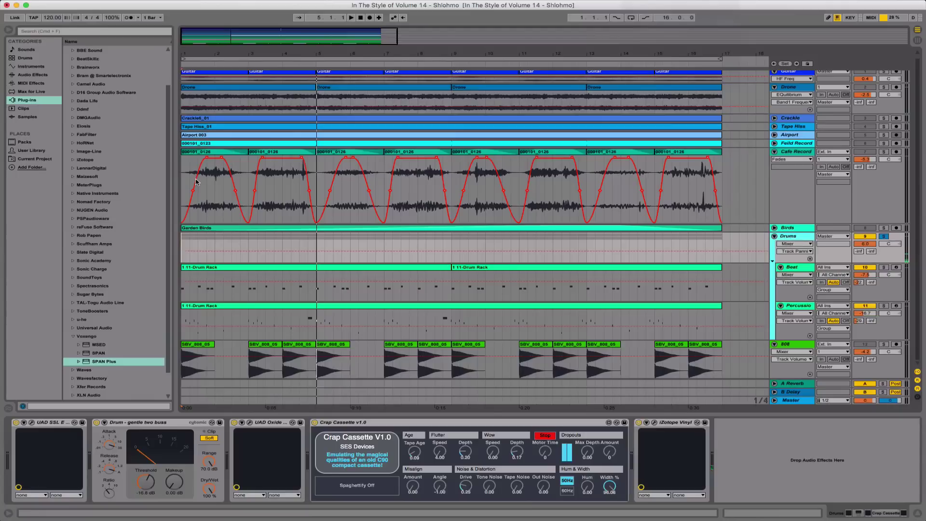
Open and close the UAD SSL channel strip window, then select the Drum compressor device
click(31, 423)
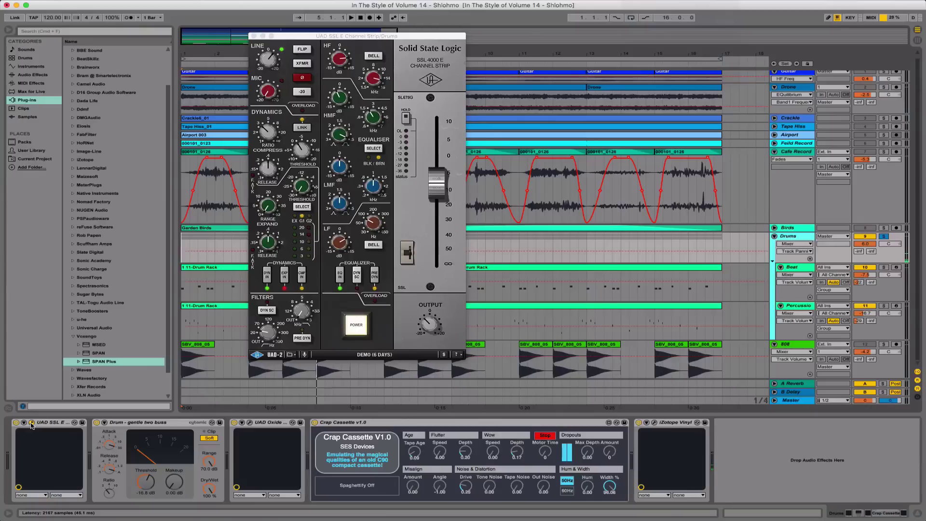
click(31, 422)
click(138, 423)
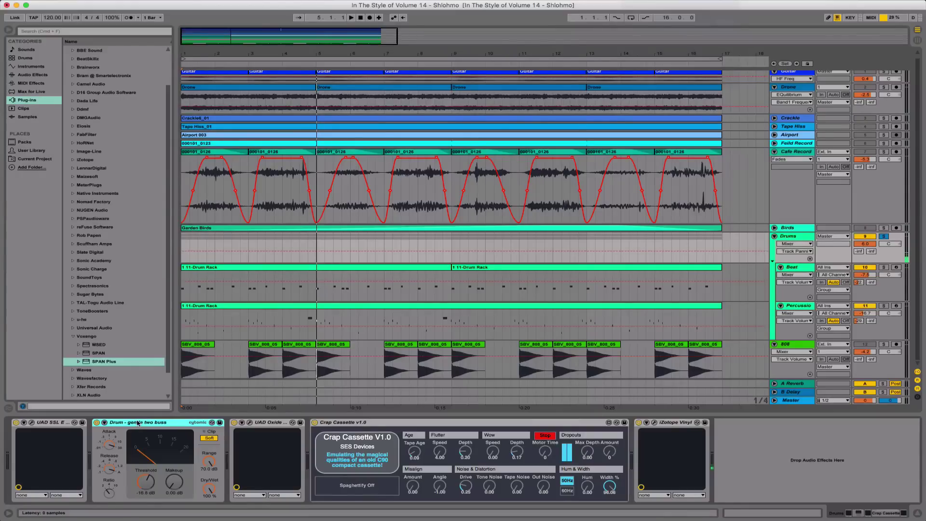
Open the UAD Oxide Tape plug-in window on the Drums group
click(250, 423)
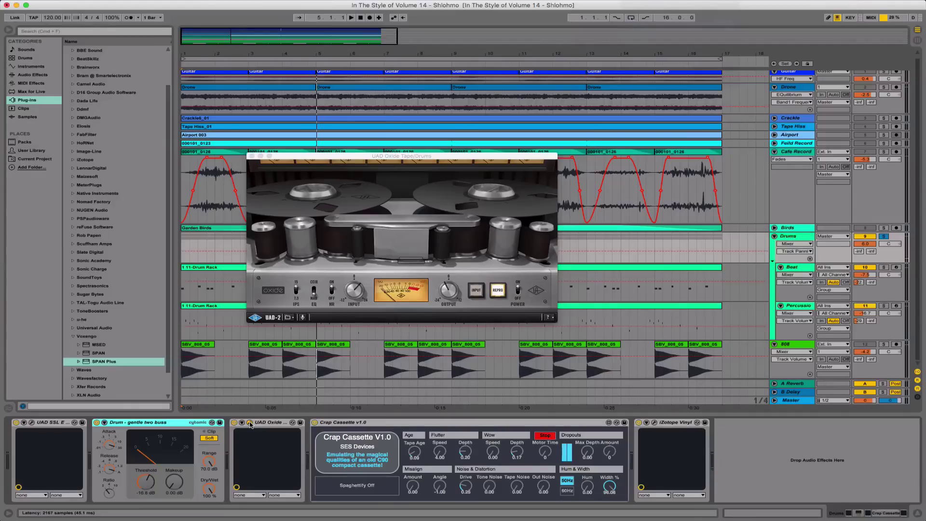
Close Oxide Tape, show the Drums' Crap Cassette Tape Age automation and raise it from 0.10 to 0.13
click(250, 423)
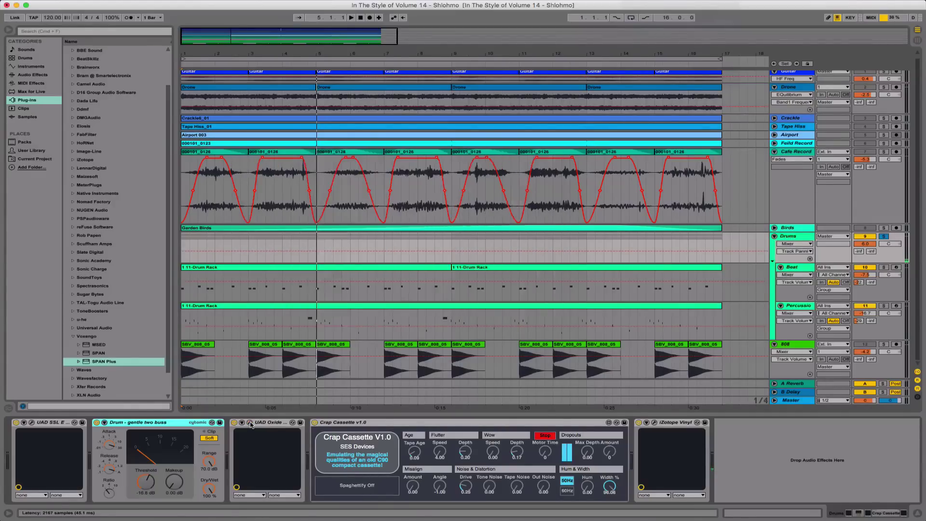
click(340, 422)
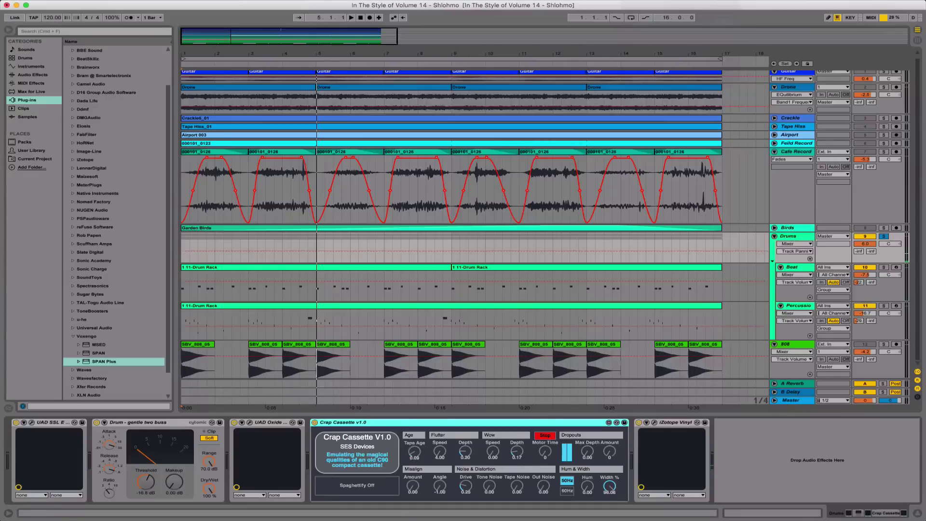
click(414, 451)
drag(414, 451, 413, 450)
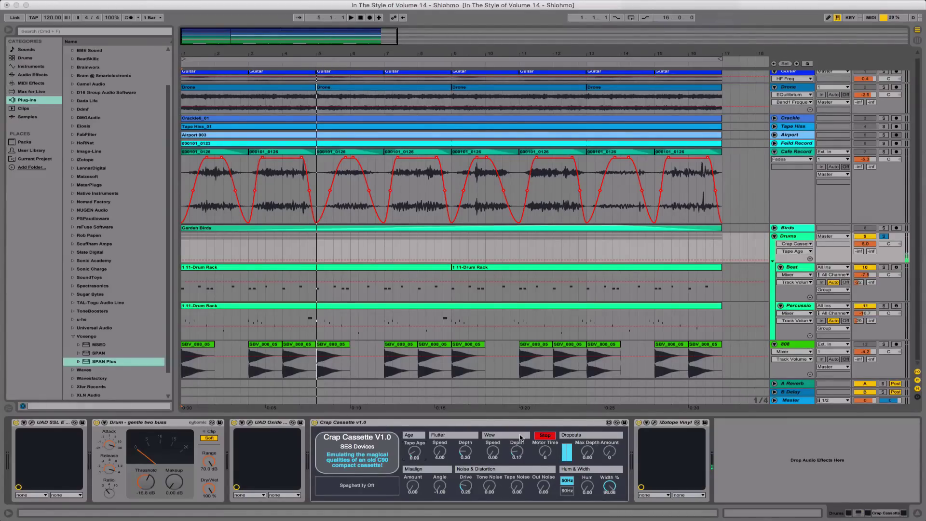
Show the iZotope Vinyl plug-in window from the Drums chain
click(654, 422)
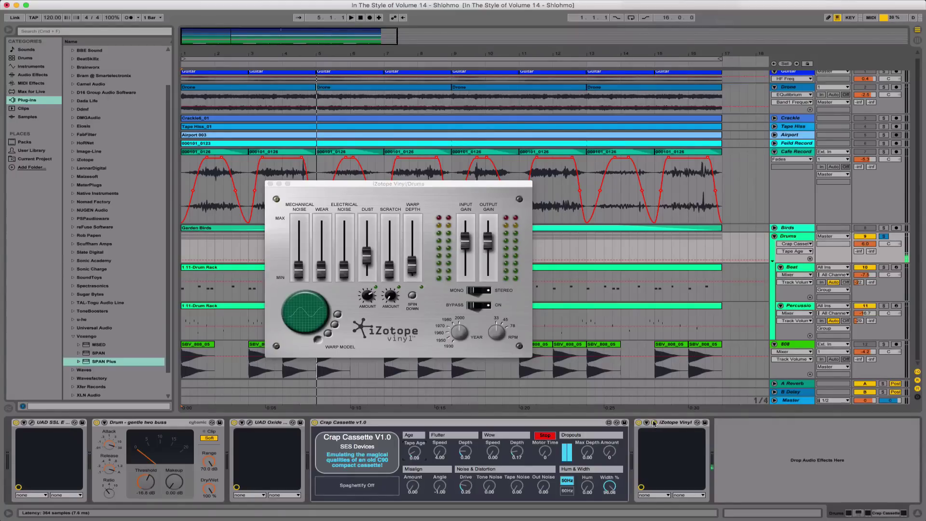
Close the iZotope Vinyl window and set the Reverb's global quality to High
click(654, 422)
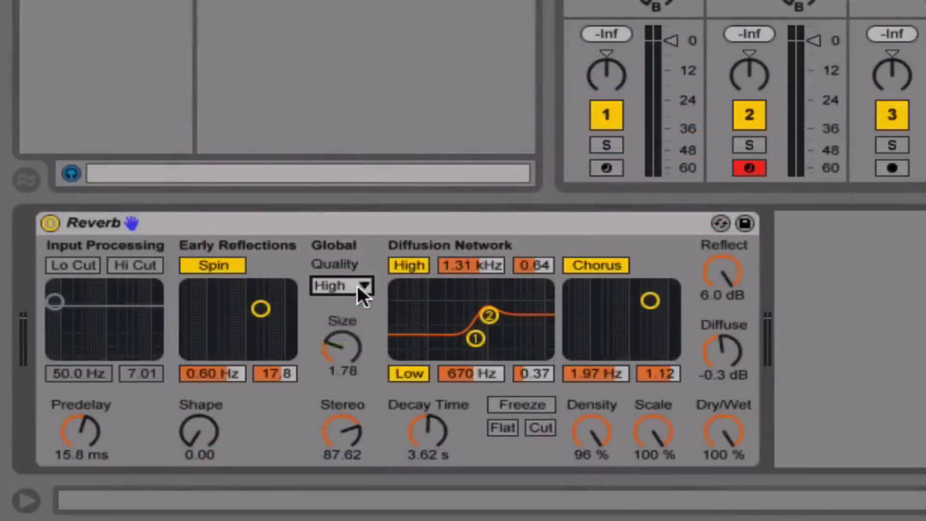
click(357, 285)
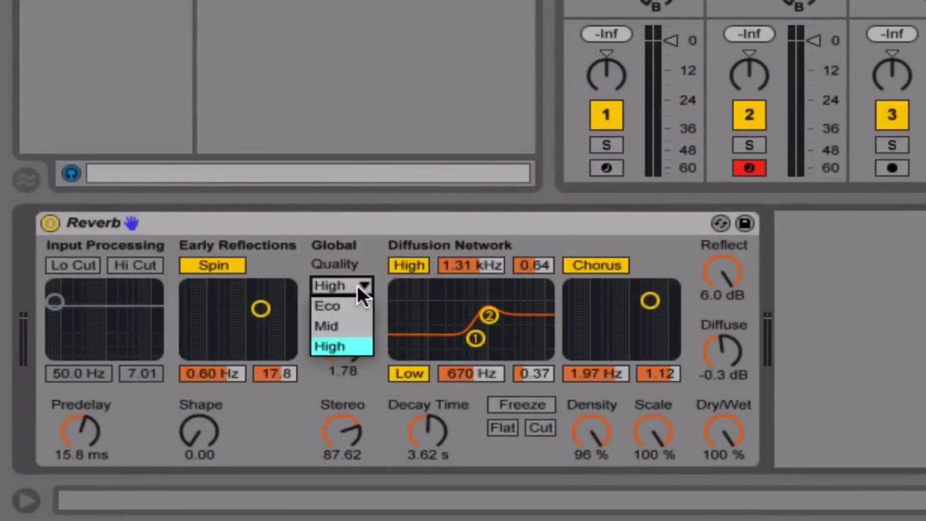
click(344, 342)
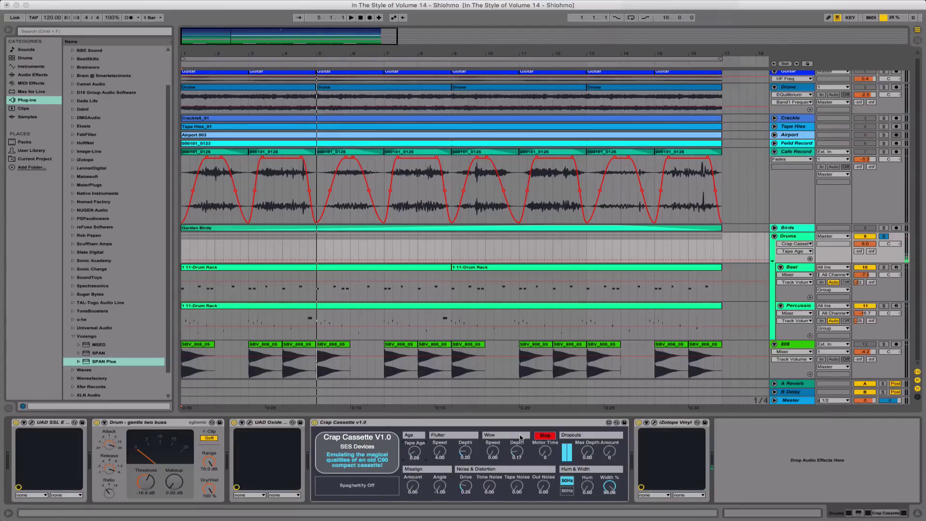
Play the looped section and display the Guitar track's EQuilibrium, SSL E, Glue, Saturator and Compressor chain
click(631, 24)
click(636, 58)
key(space)
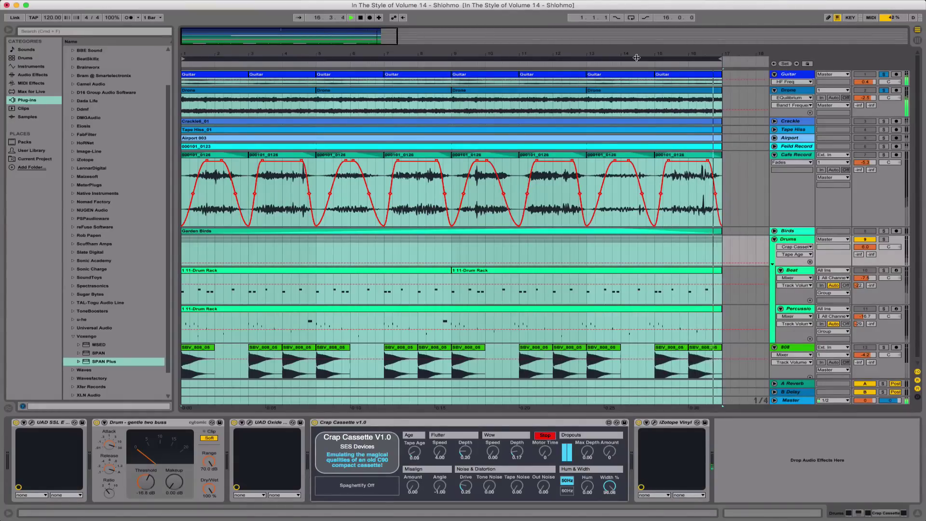
click(787, 75)
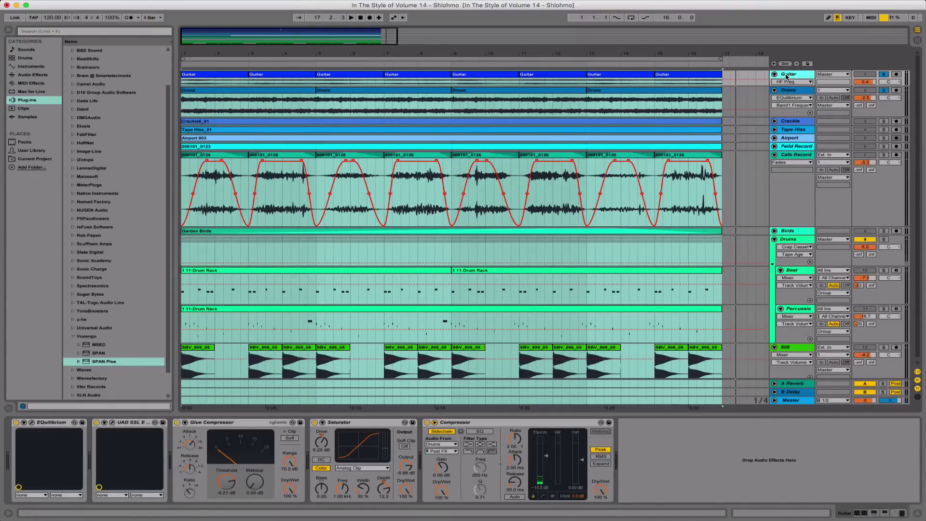
Open the Guitar EQuilibrium editor, showing its single low-cut band at 100.8 Hz
click(32, 422)
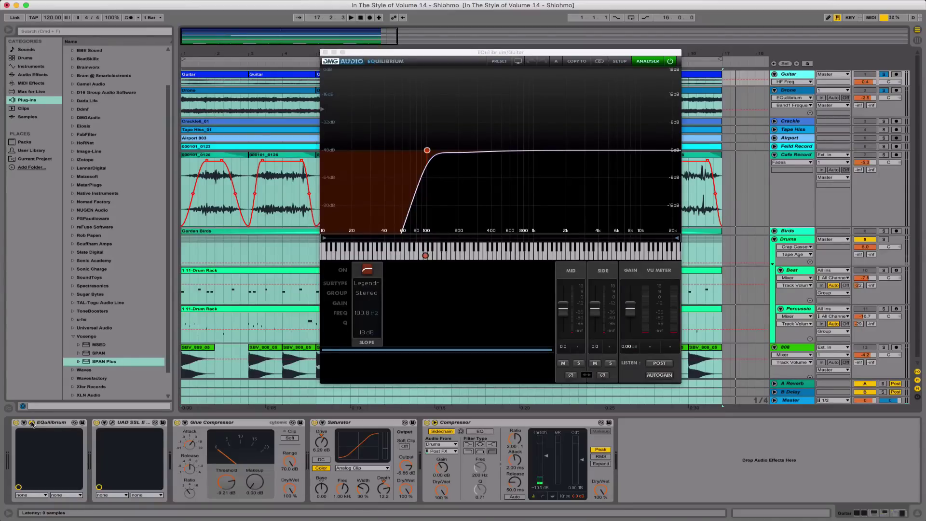
Swap the EQuilibrium editor for the Guitar track's UAD SSL E Channel Strip window
click(32, 422)
click(112, 422)
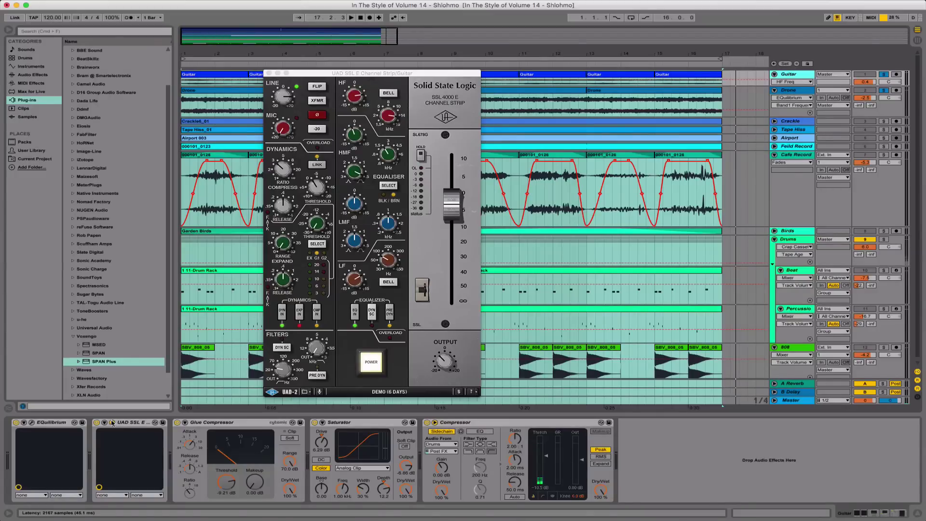
Close the SSL E window and select the Glue Compressor and Saturator devices in turn
click(112, 423)
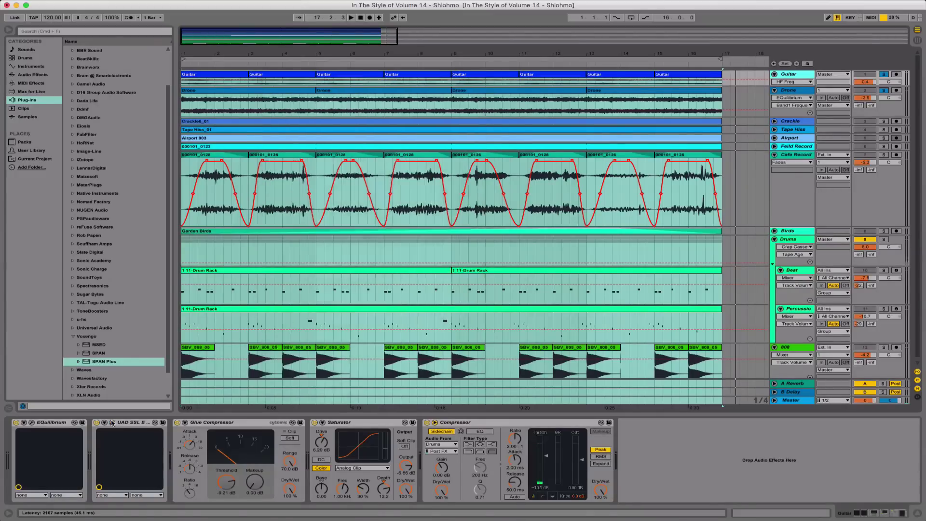
click(235, 422)
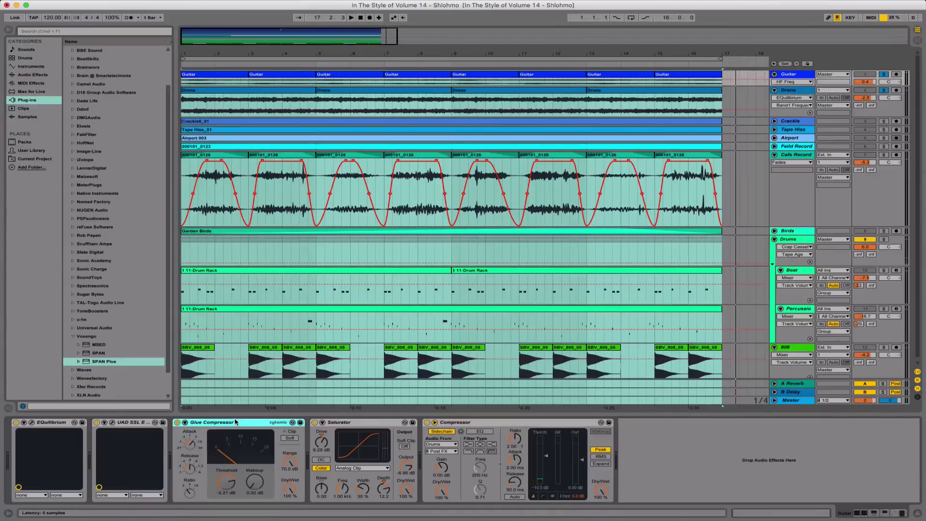
click(340, 423)
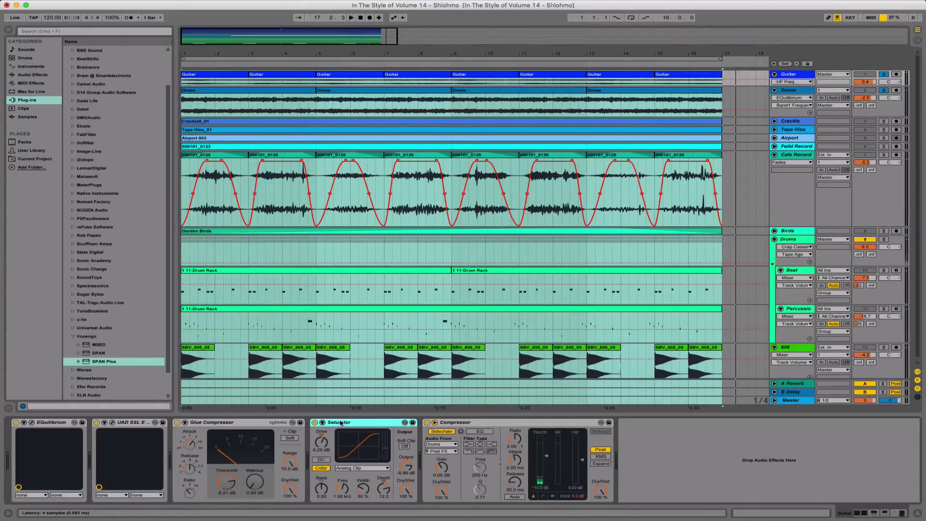
click(477, 424)
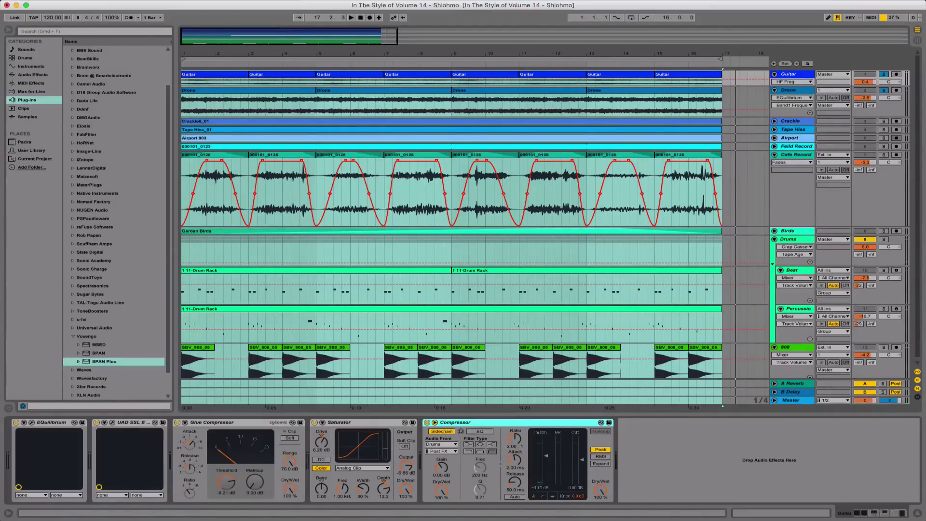
click(788, 90)
Open the Drone track's UAD OTO Biscuit window, then close it and return to Guitar
click(112, 422)
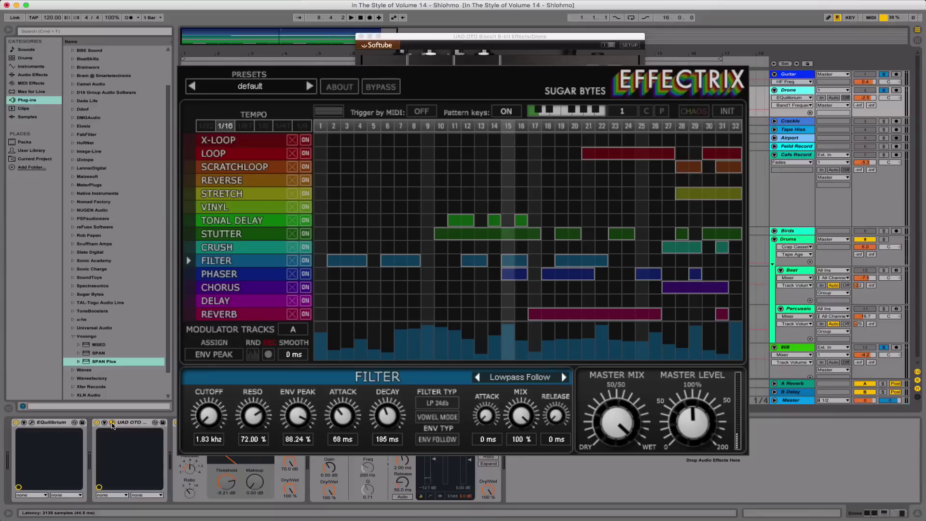
key(Up)
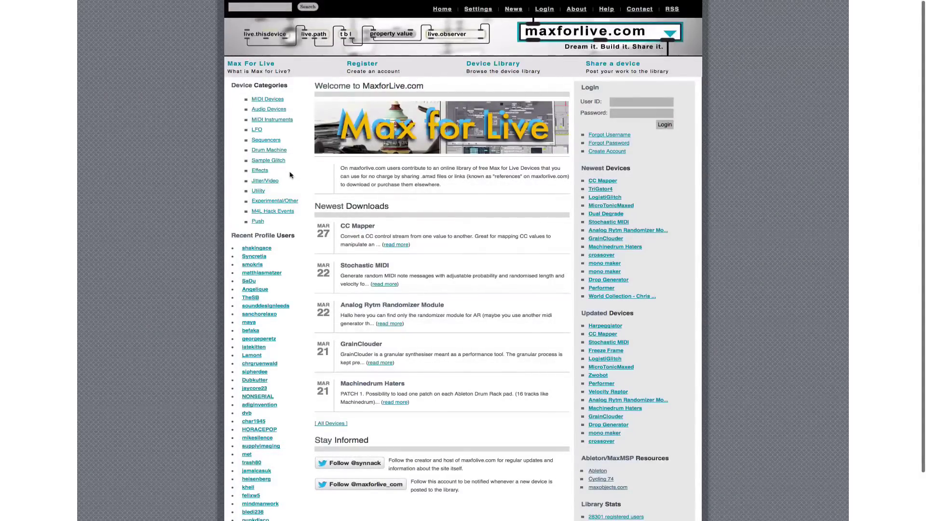
click(262, 163)
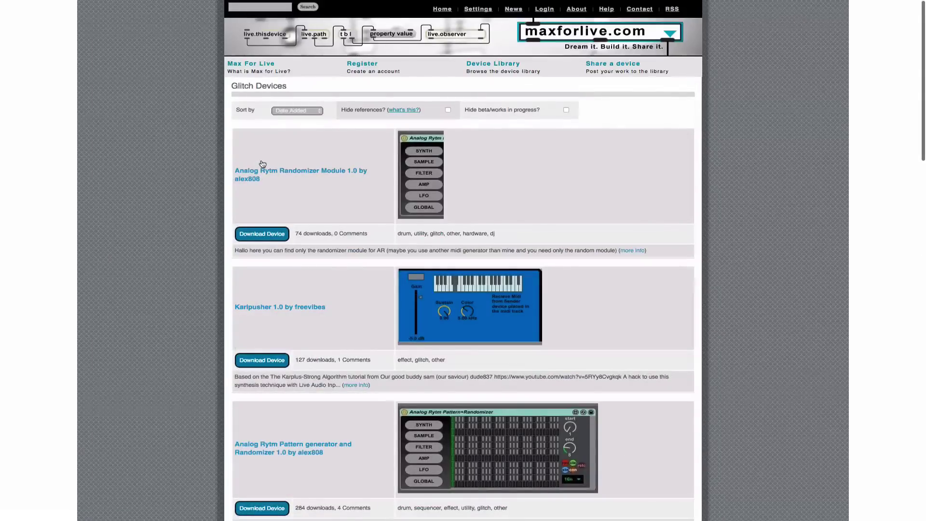
scroll(792, 155, down, 5)
scroll(792, 155, down, 5)
scroll(792, 155, down, 3)
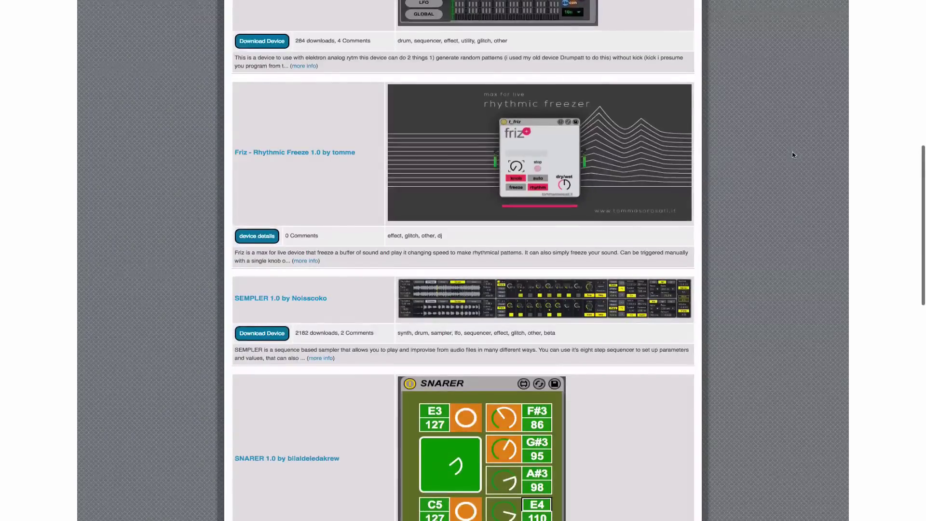
scroll(792, 154, down, 6)
scroll(792, 154, down, 7)
scroll(792, 154, down, 6)
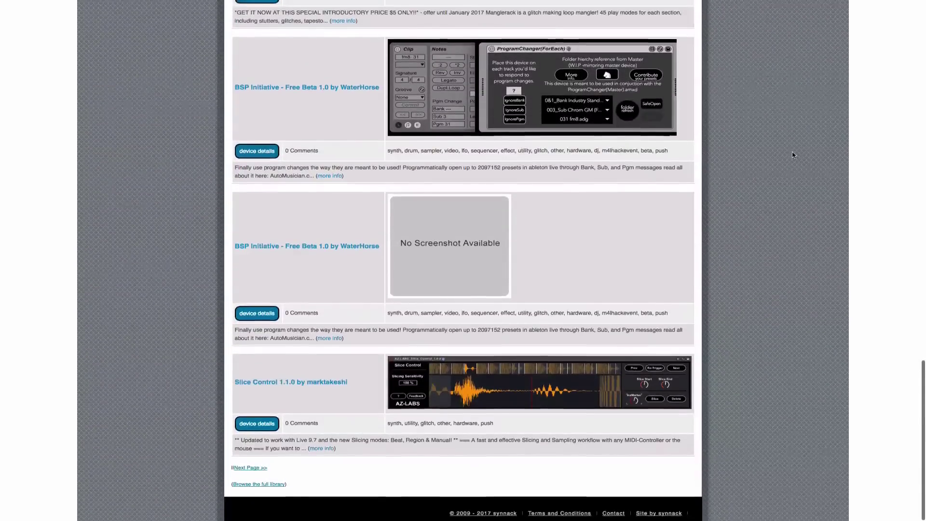
key(Home)
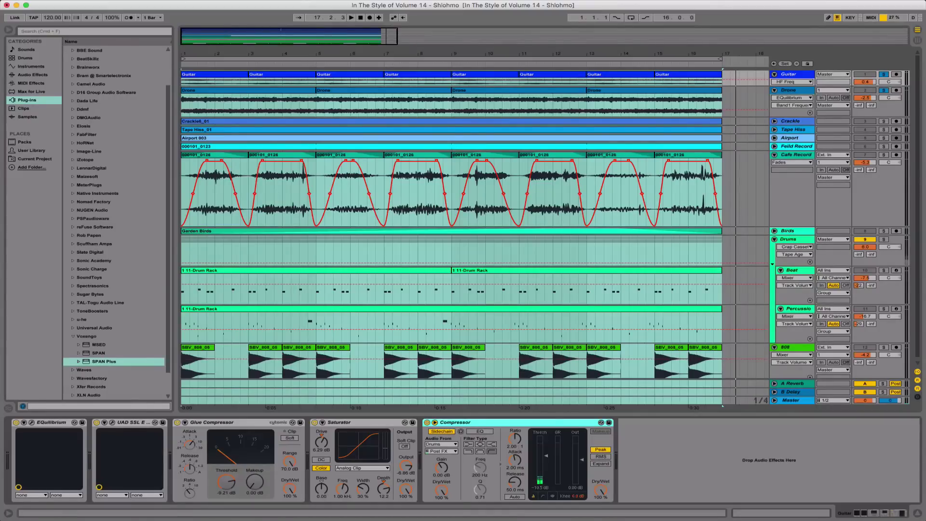
Start arrangement playback and show the 808 track's Utility and UAD bx_subsynth devices
key(space)
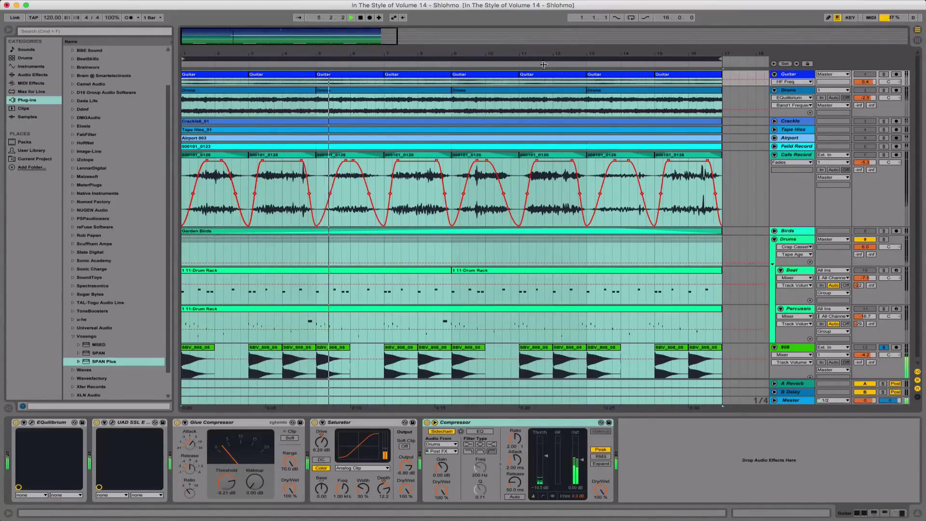
click(796, 347)
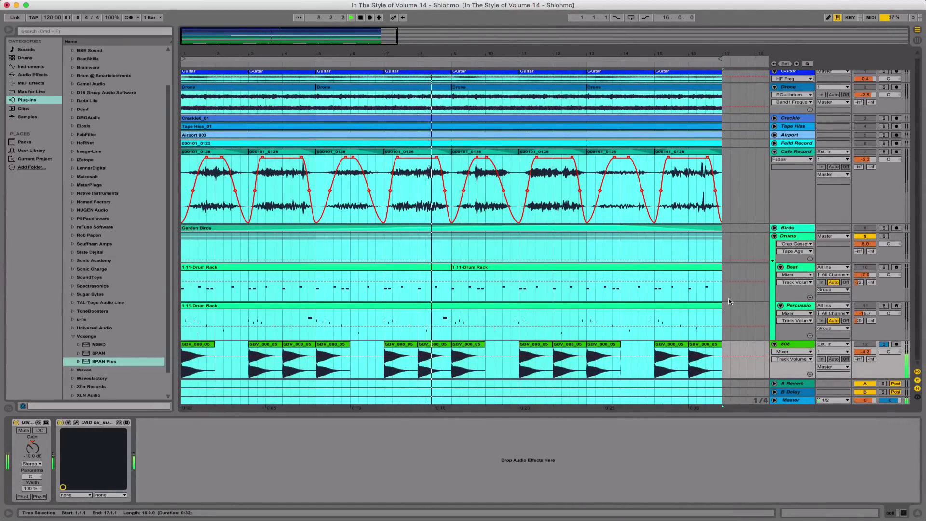
Select the 808 Utility, then open bx_subsynth showing Subharmonics 55% and Mix 100%
click(29, 423)
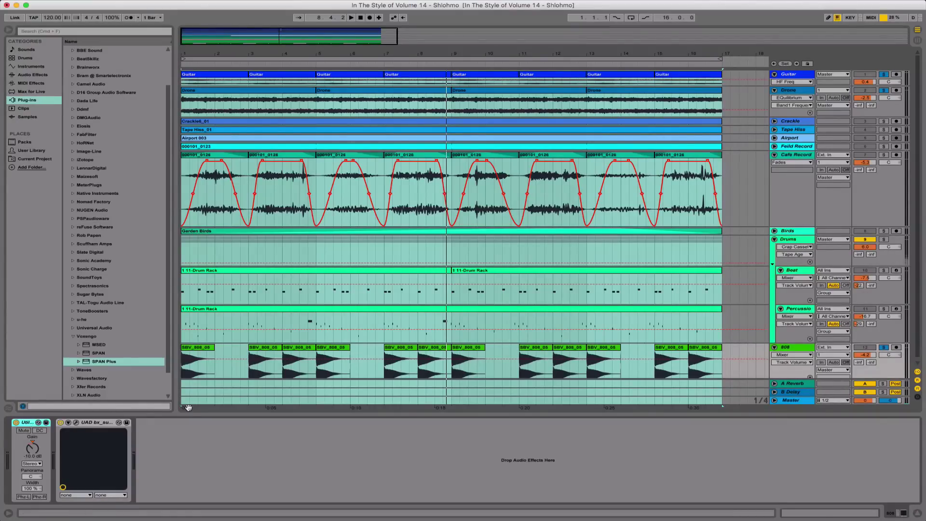
click(76, 423)
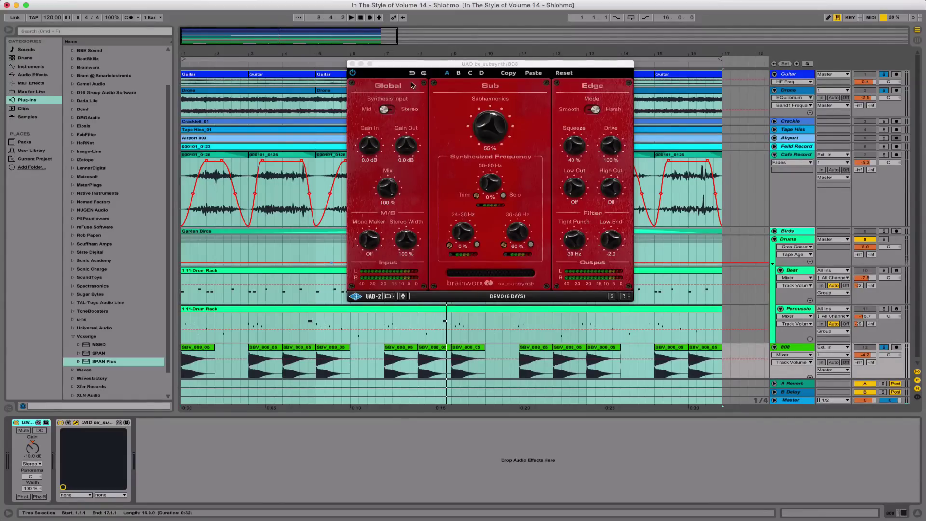
Close the bx_subsynth plug-in window to return to the arrangement
click(352, 64)
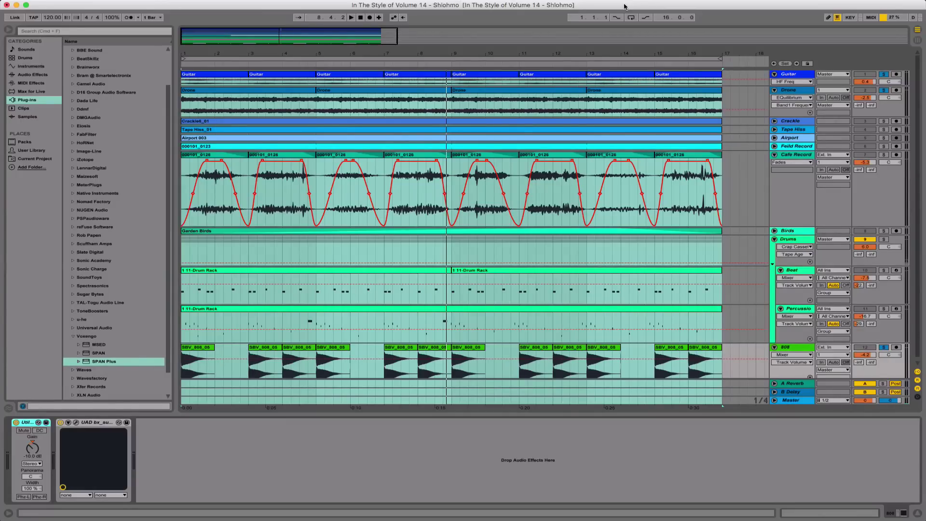
Play the arrangement, solo Airport, and enlarge the Airport and Feild Record track lanes
key(space)
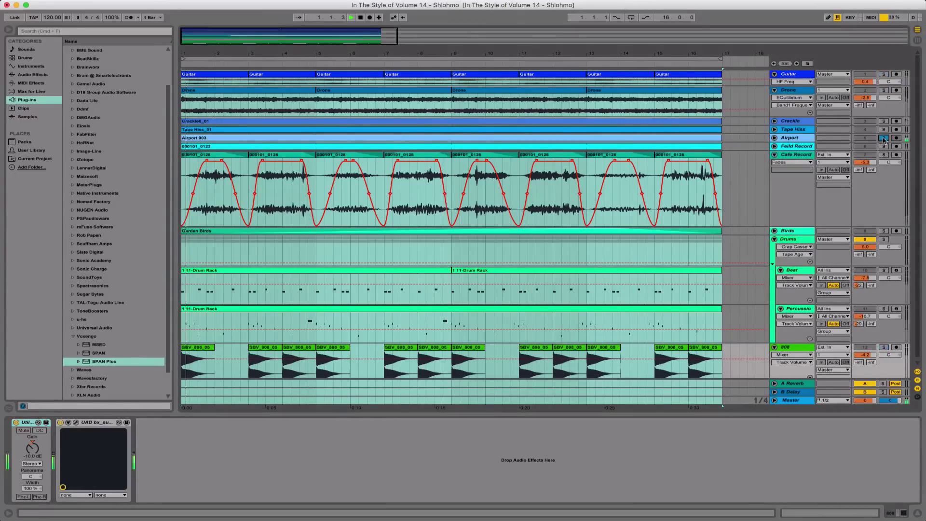
click(883, 138)
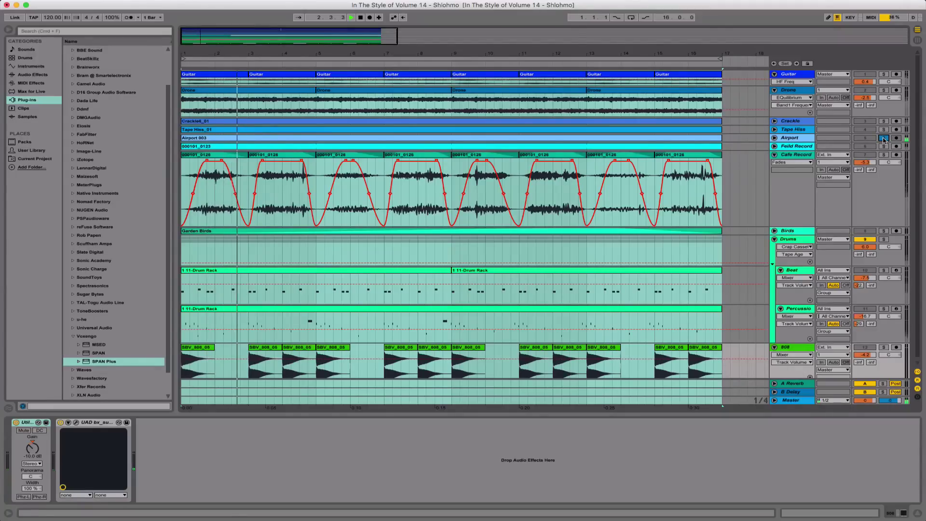
click(802, 138)
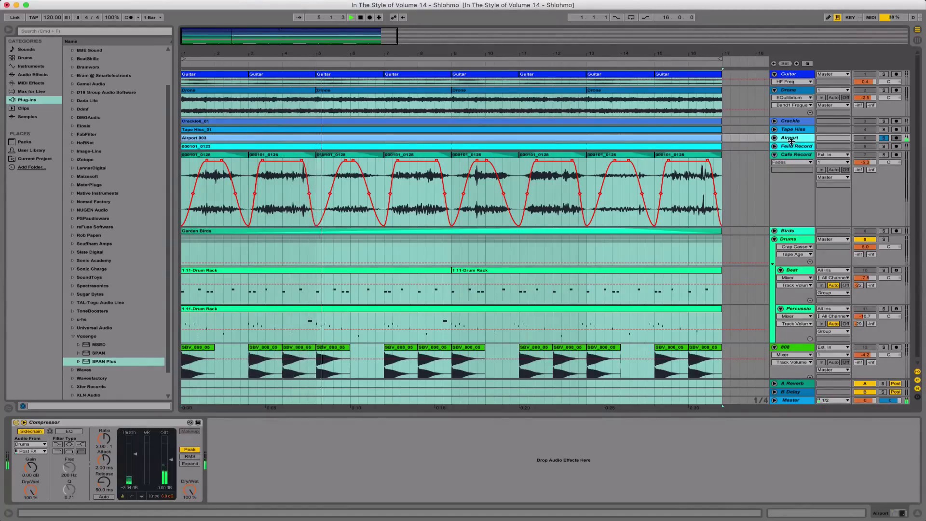
drag(801, 142, 798, 186)
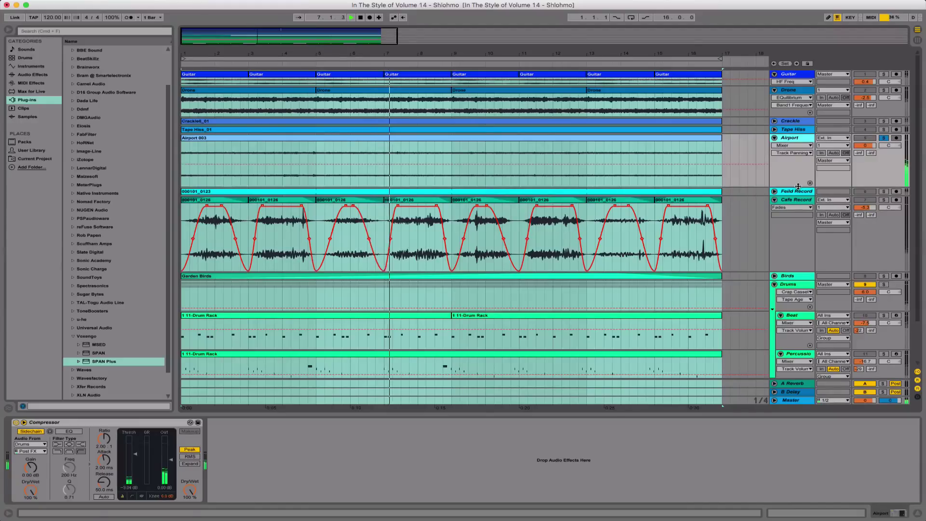
drag(790, 194, 791, 239)
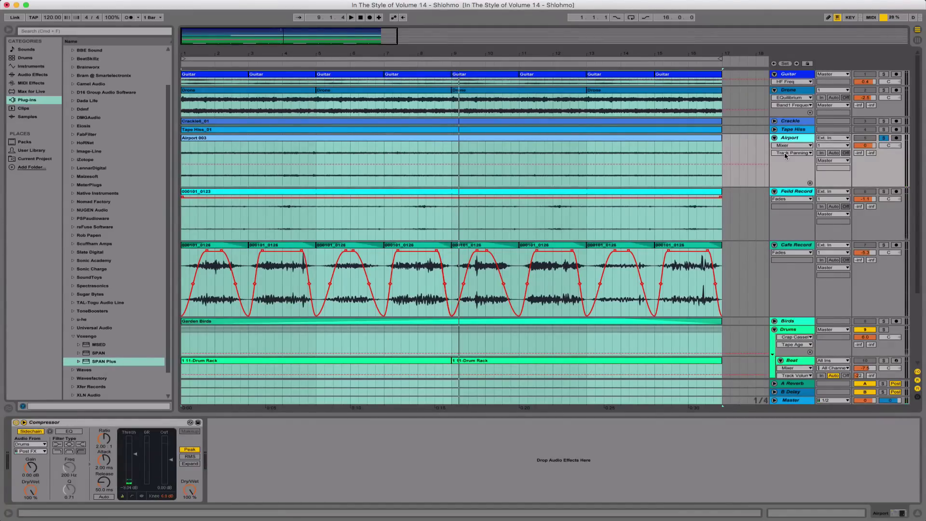
Show Feild Record's devices, select Diffuse and Magnetic, then solo it and start playback
click(793, 191)
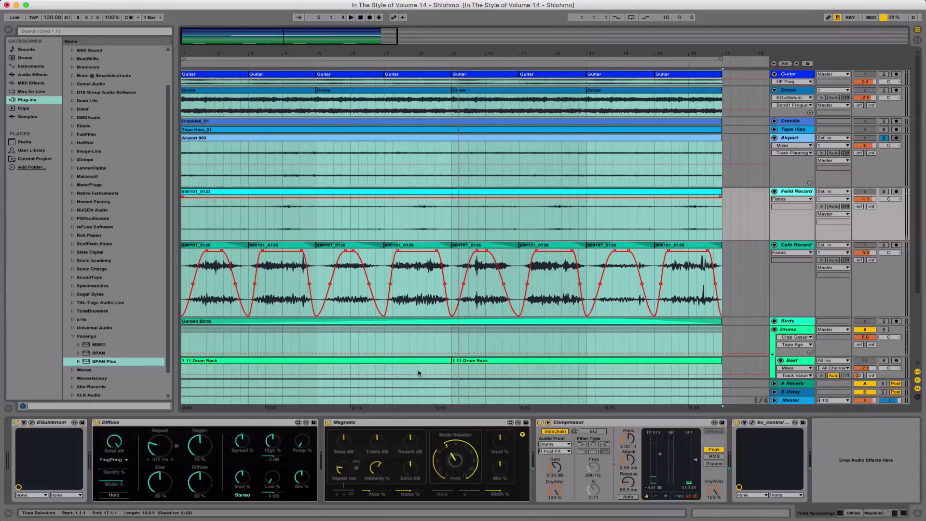
click(280, 425)
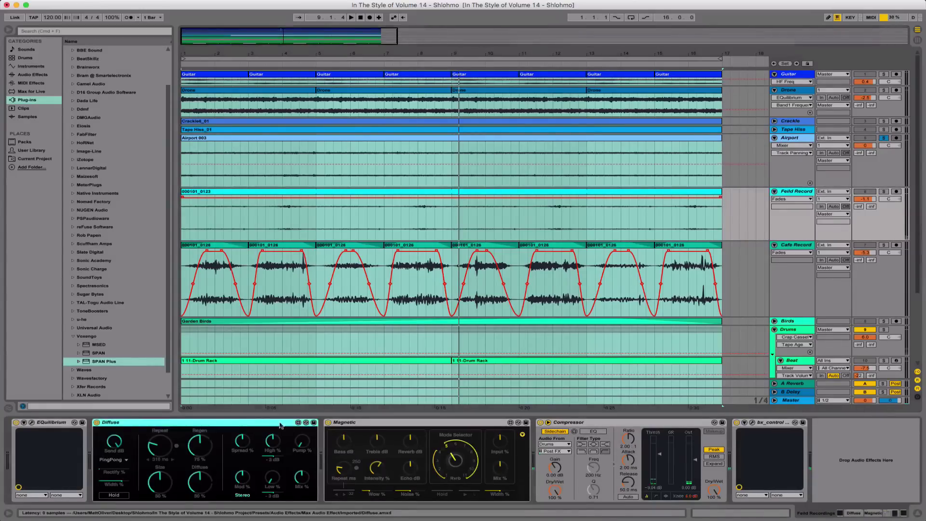
click(363, 423)
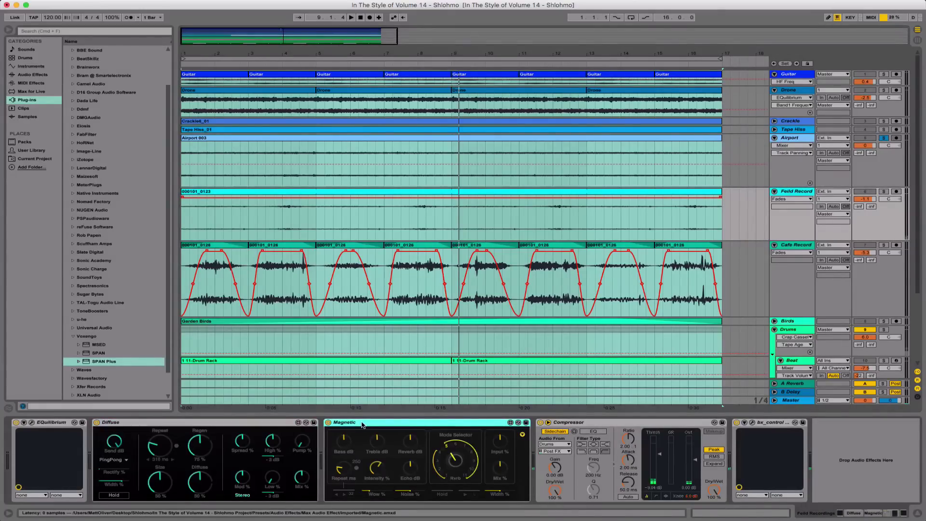
click(884, 191)
key(space)
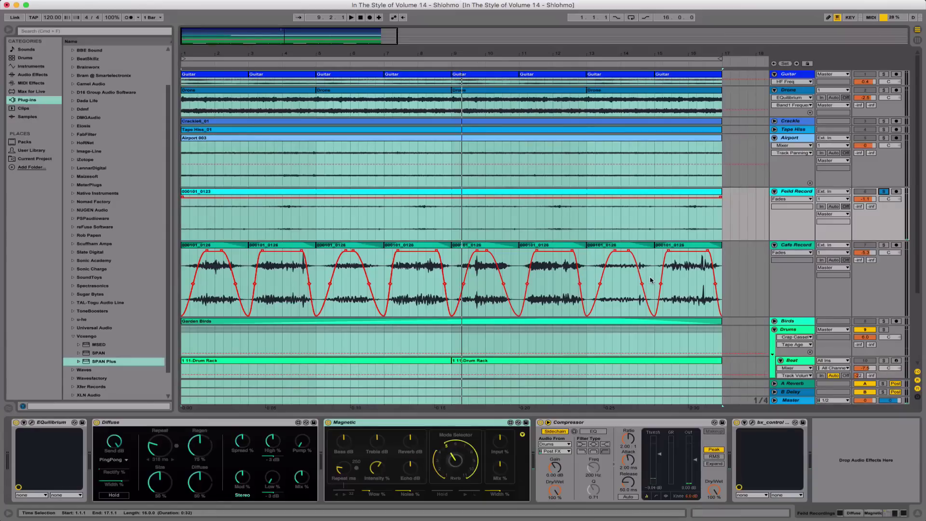
Solo Cafe Record, replay from the start, and display its Glue Compressor, Diffuse and Compressor chain
click(882, 245)
key(space)
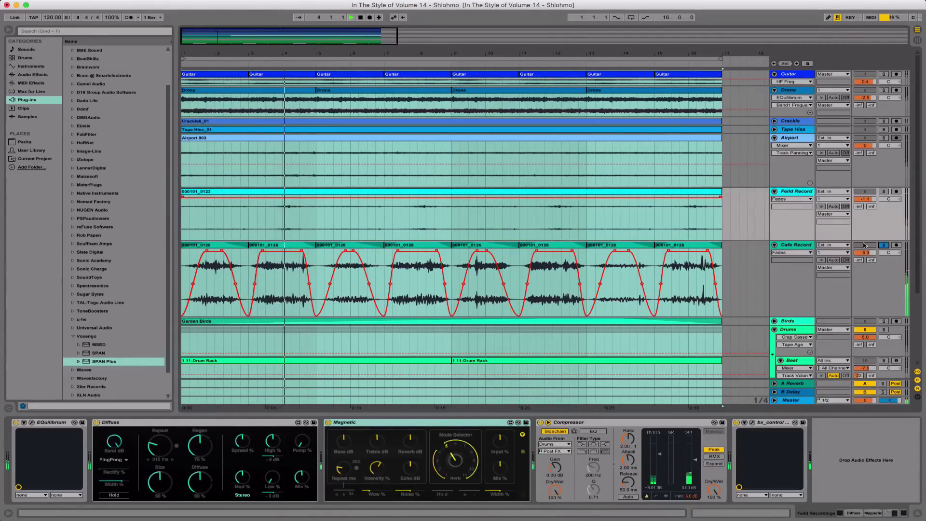
click(795, 245)
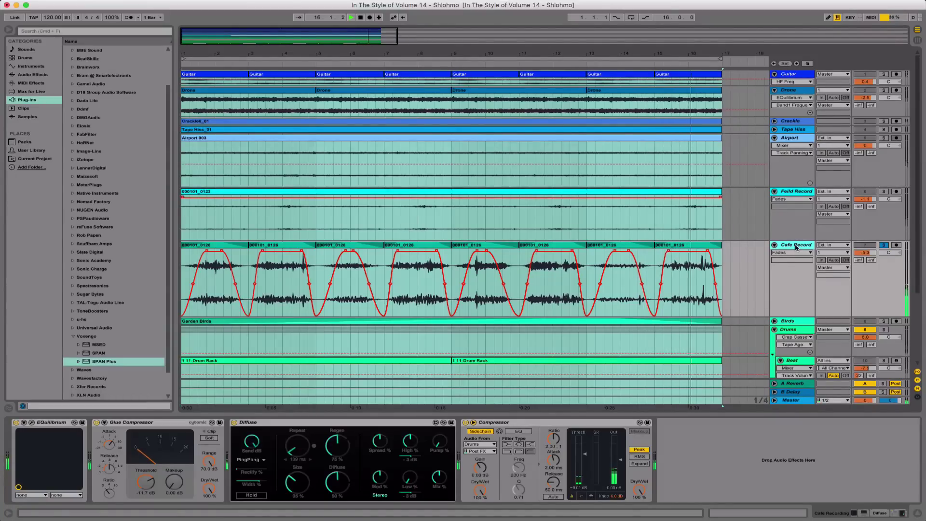
Stop playback of the soloed Cafe Record track
key(space)
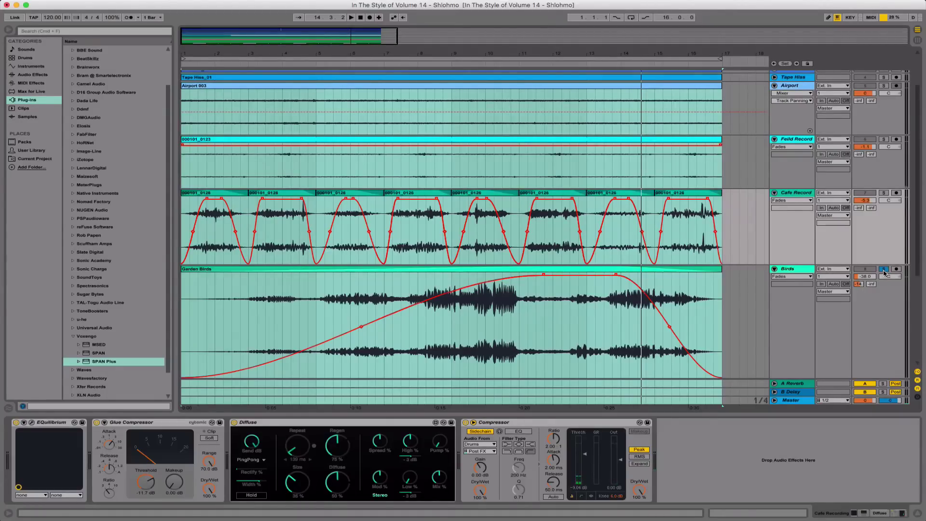
Show the Master chain and review its EQuilibrium equaliser window, then close it
click(794, 400)
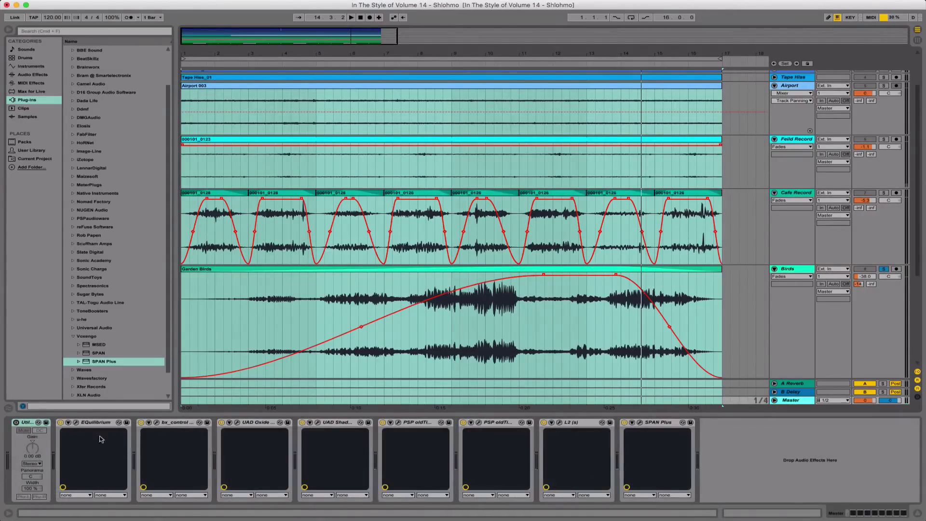
click(76, 423)
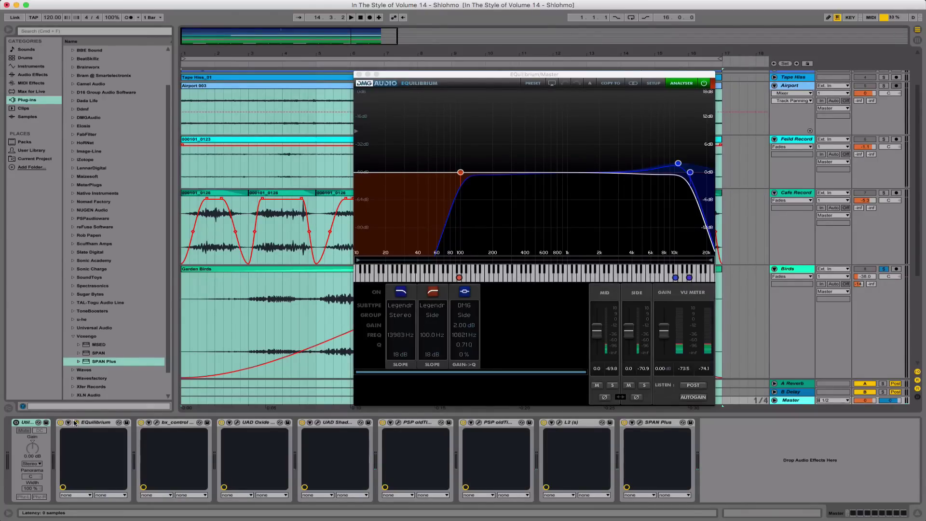
click(76, 422)
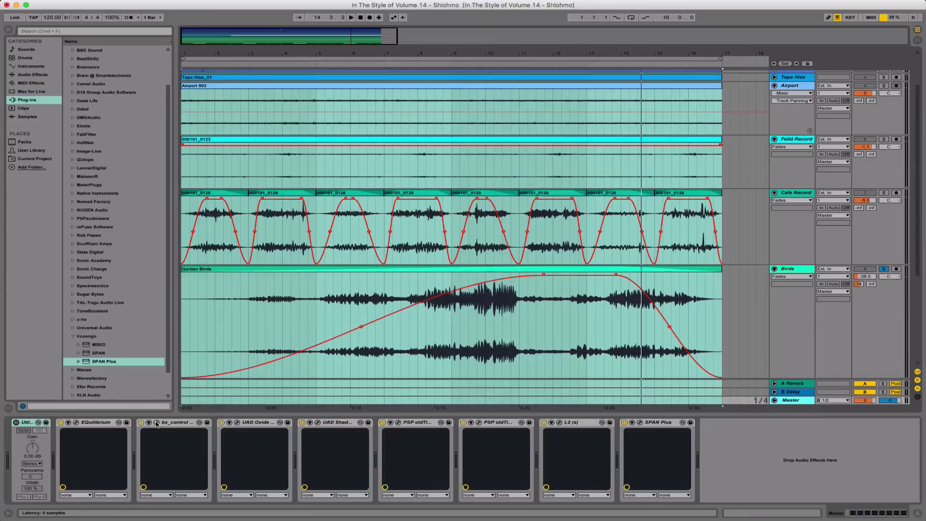
click(156, 423)
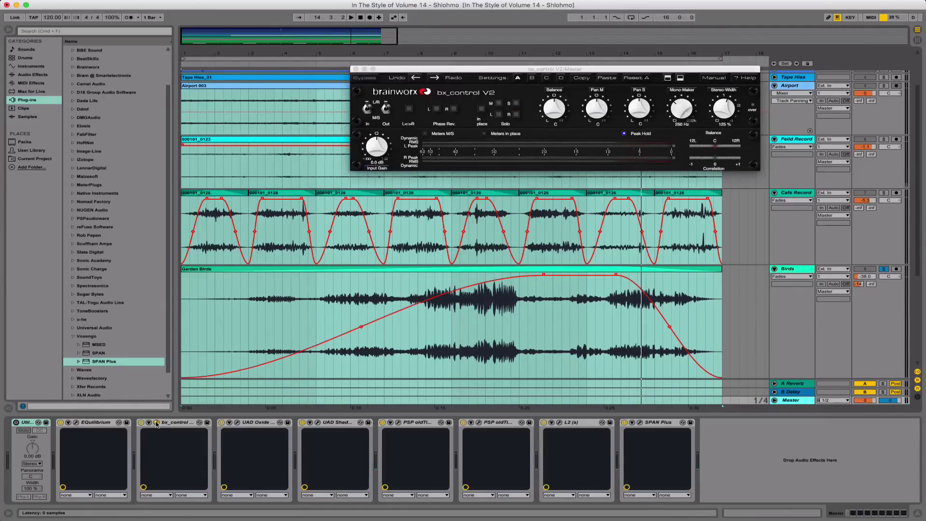
drag(418, 70, 339, 172)
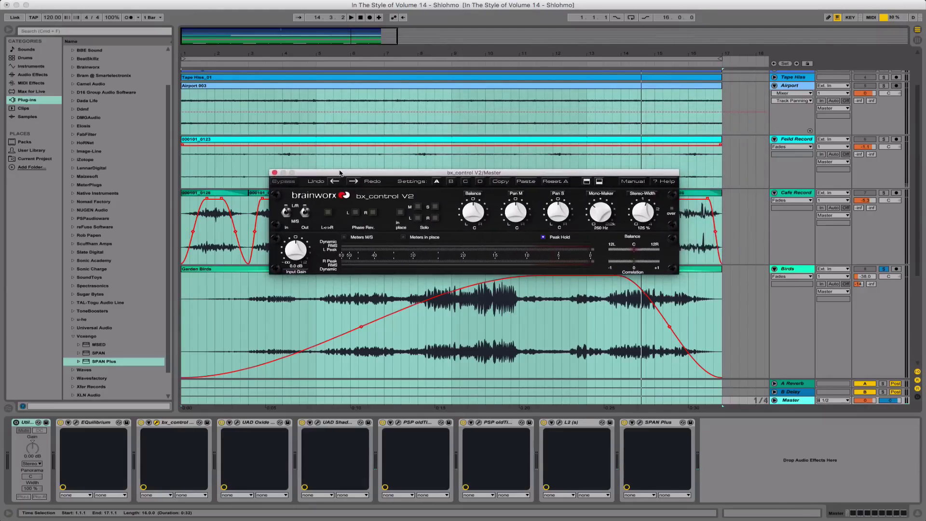
click(157, 423)
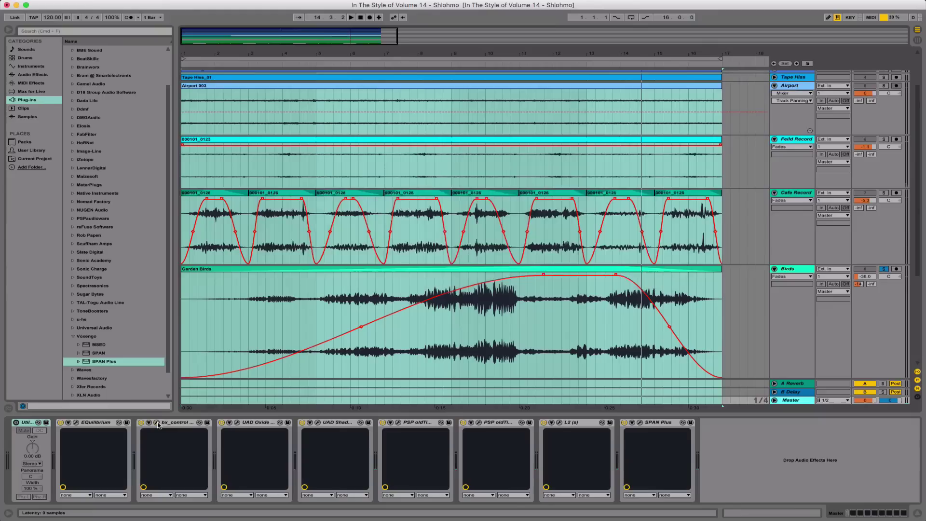
Review the master's UAD Oxide Tape window, moved higher over the tracks, then close it
click(237, 422)
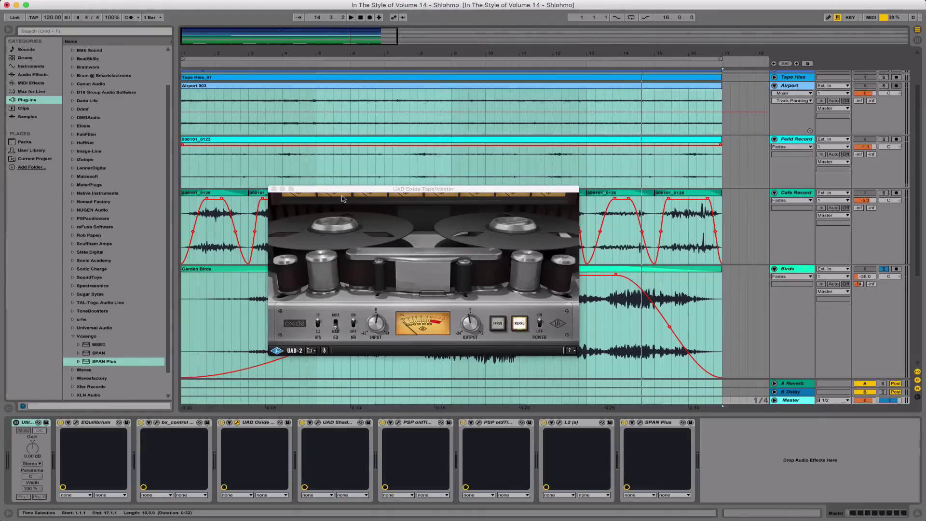
drag(339, 189, 367, 138)
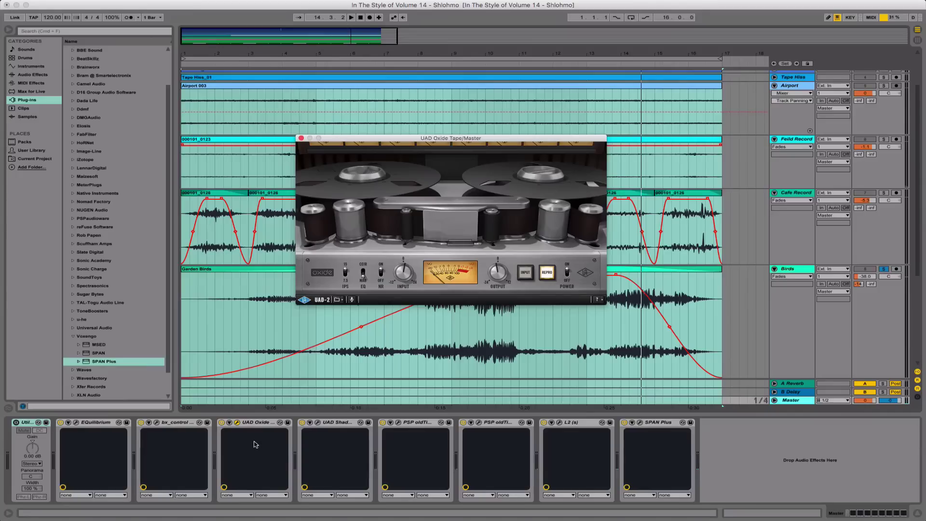
click(237, 423)
Review the Shadow Hills Mastering Compressor window, shifted left to reveal tracks, then close it
click(318, 422)
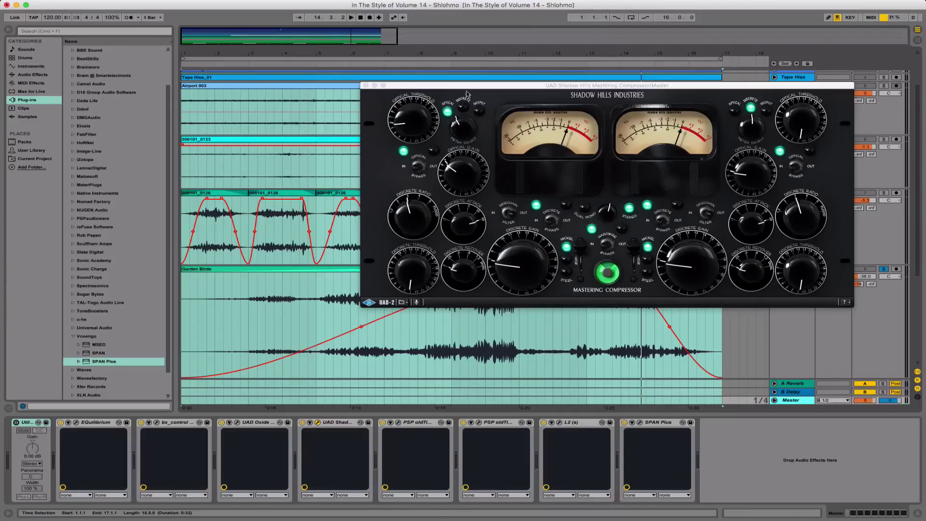
drag(465, 86, 301, 115)
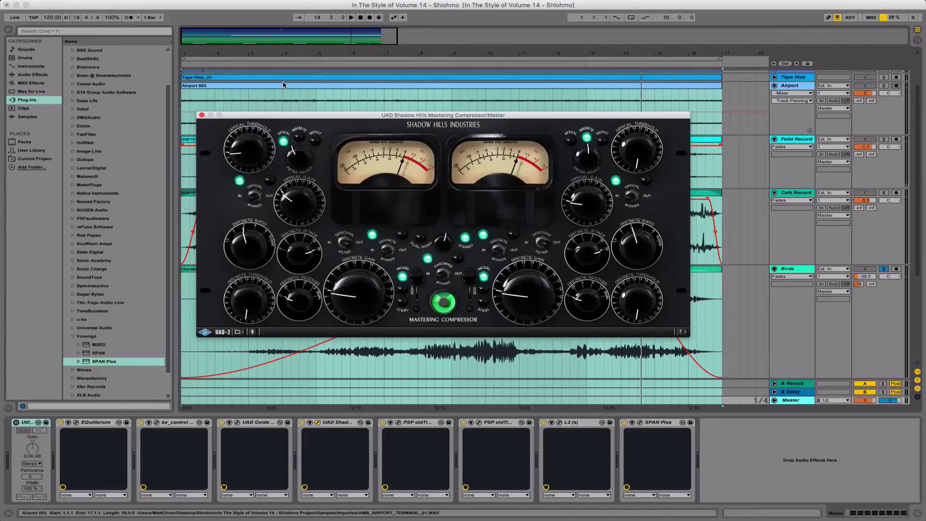
click(318, 422)
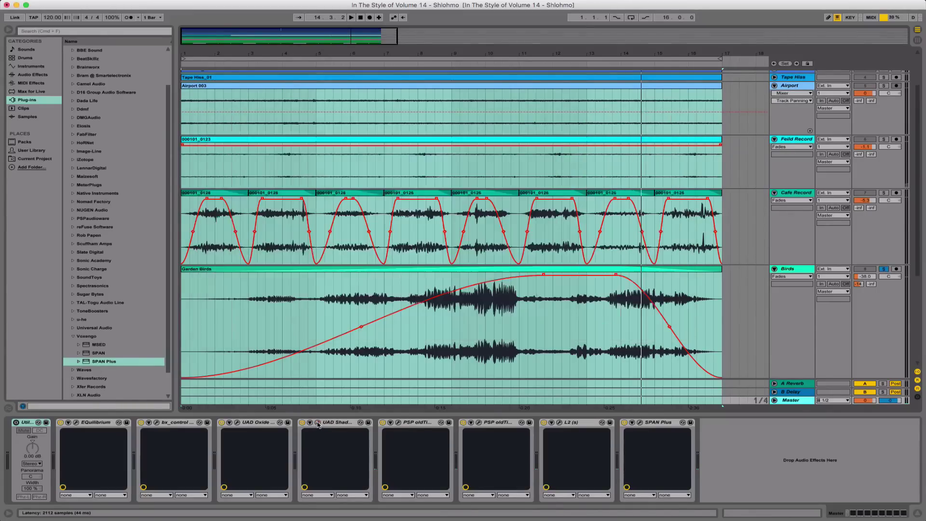
Stack both PSP oldTimer windows, then close the first, leaving Ratio 2:1, Compression 2.00 showing
click(398, 422)
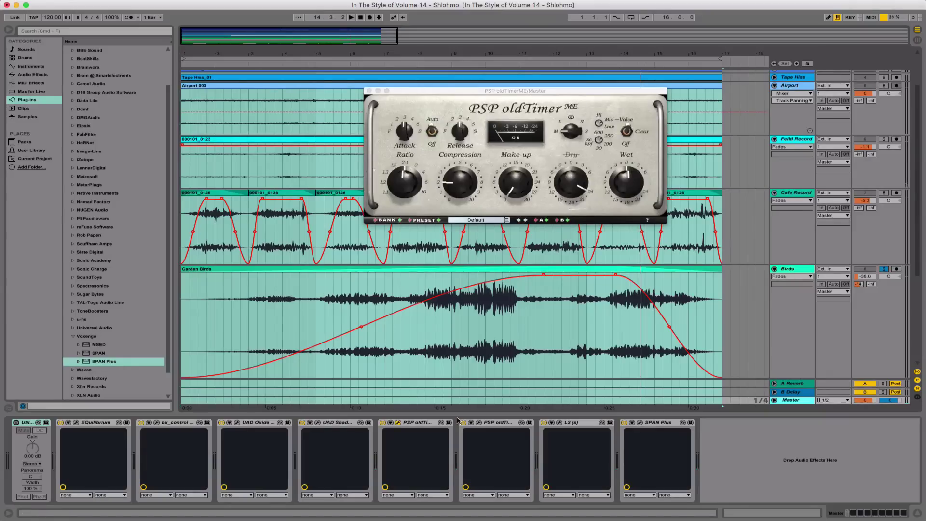
click(482, 422)
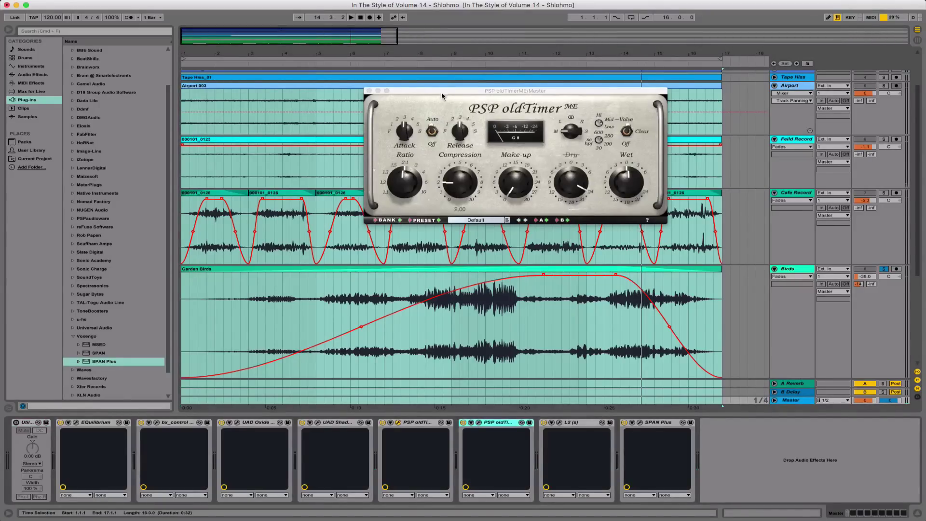
click(478, 422)
drag(413, 89, 338, 232)
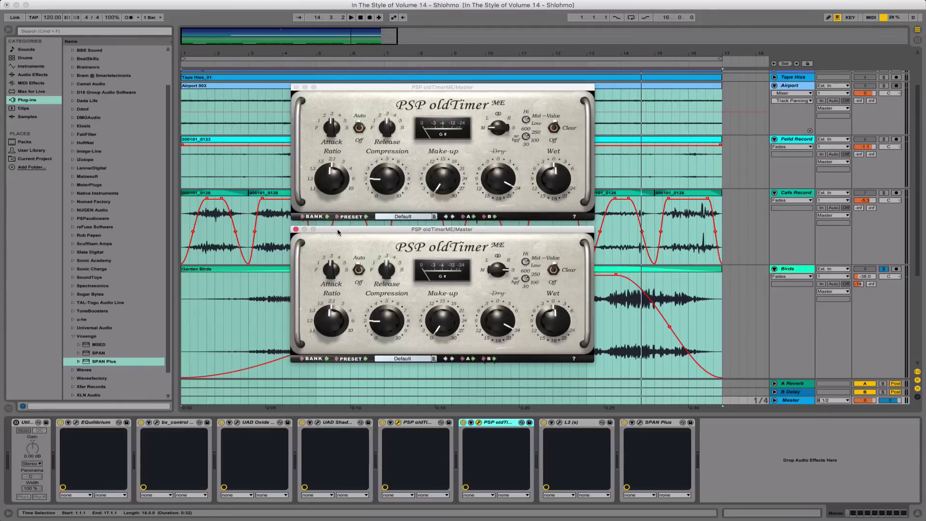
click(398, 422)
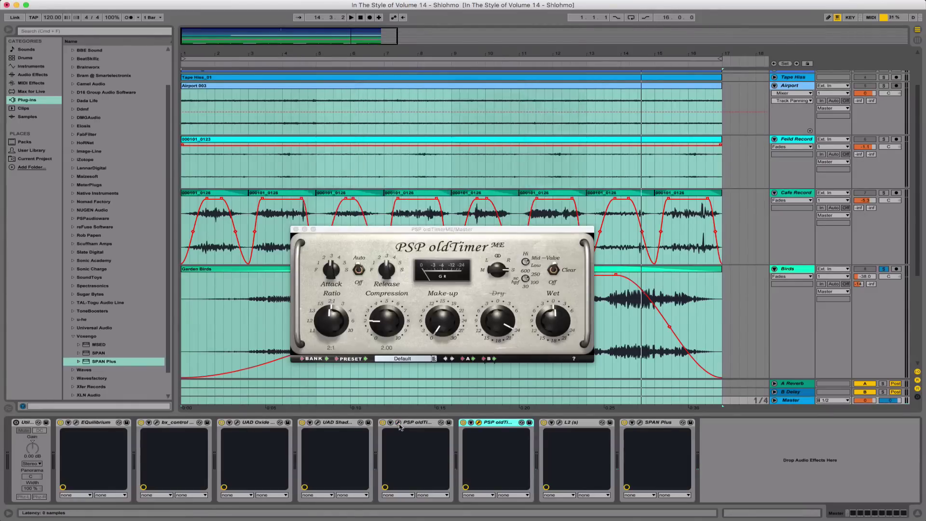
Close the second oldTimer, review the L2 Ultramaximizer with Out Ceiling -0.2, then close it
click(478, 423)
click(559, 422)
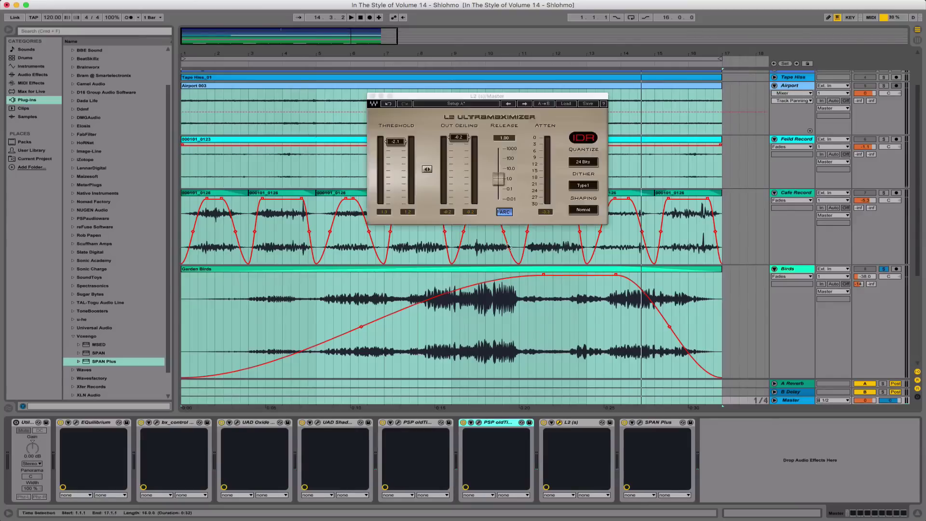
drag(412, 101, 381, 164)
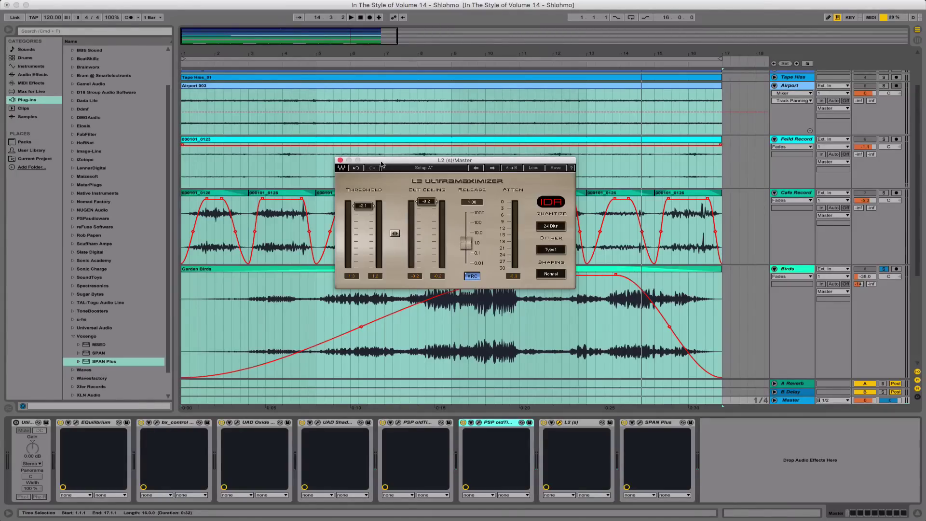
click(559, 422)
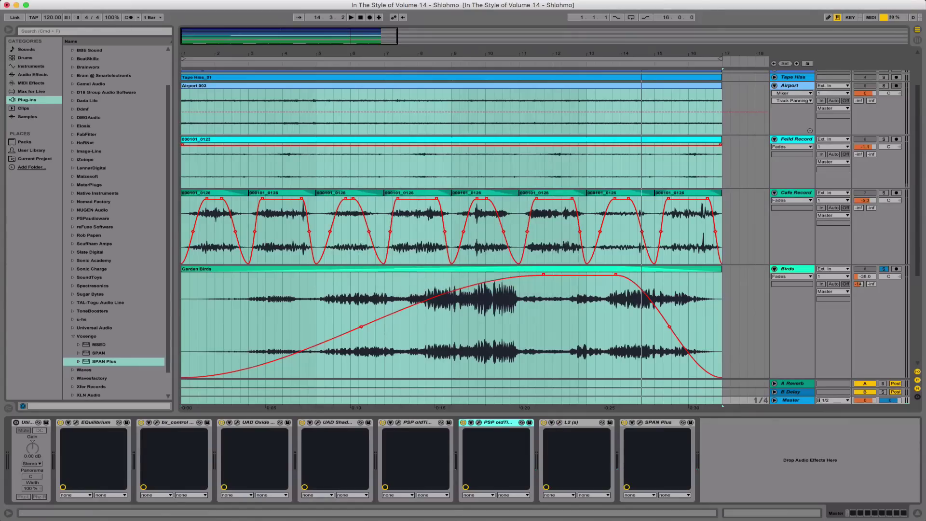